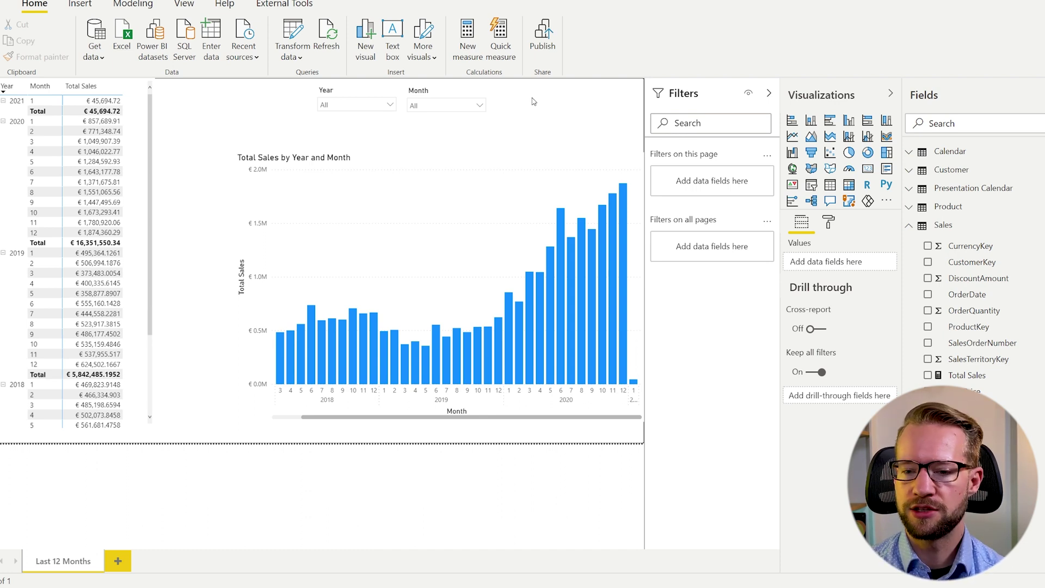
Add Calendar Date as a visual filter on the chart, set to relative date: last 12 months
left_click(413, 158)
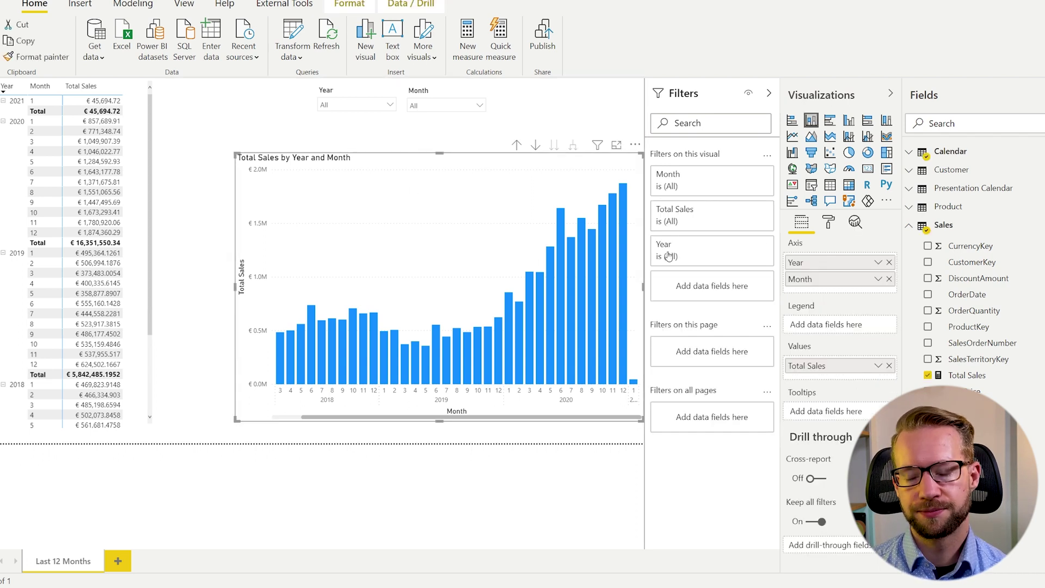
left_click(917, 151)
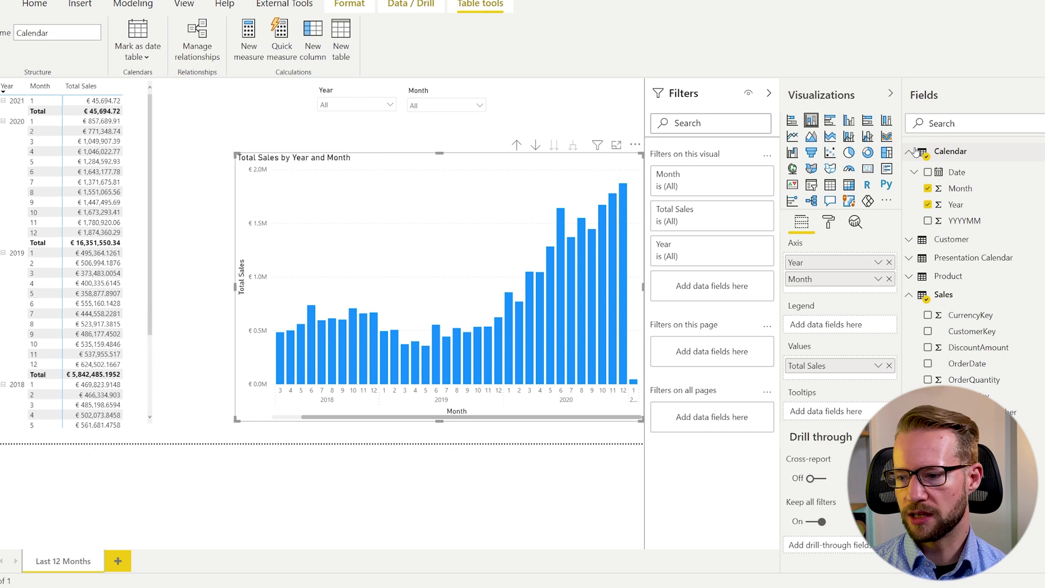
left_click_drag(961, 173, 727, 189)
left_click(721, 219)
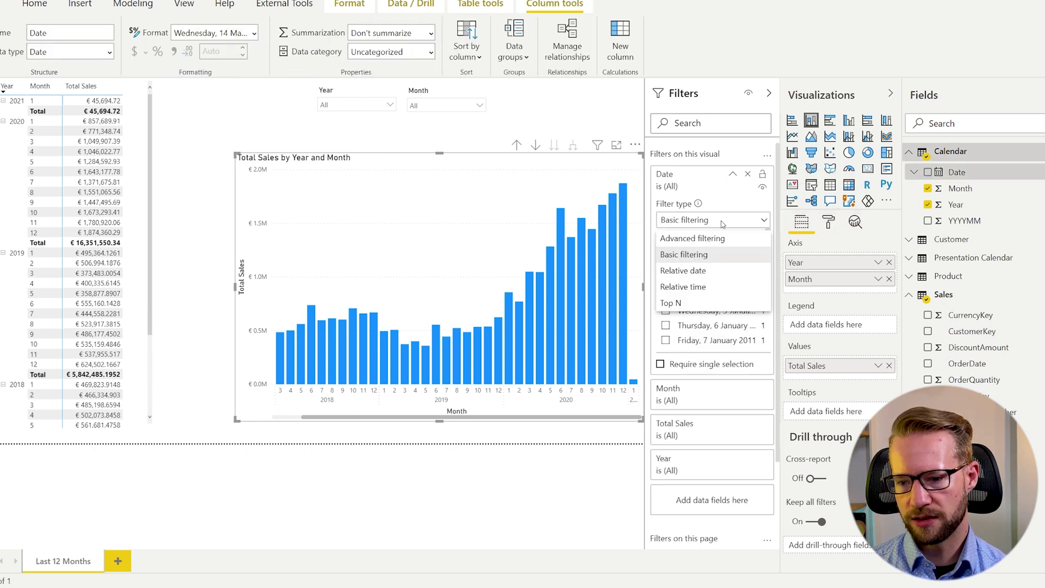
left_click(703, 272)
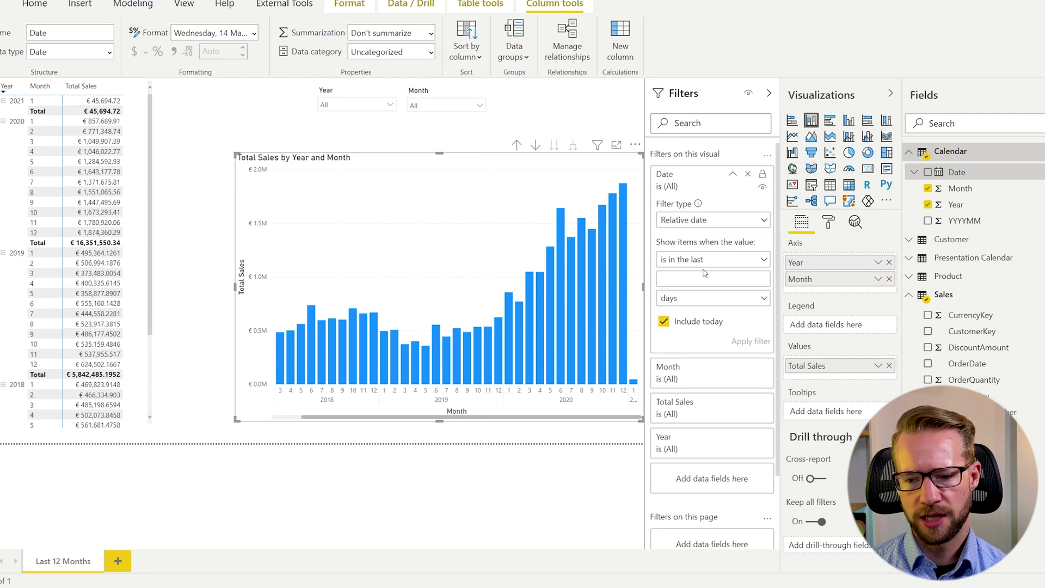
type("12")
left_click(703, 300)
left_click(704, 366)
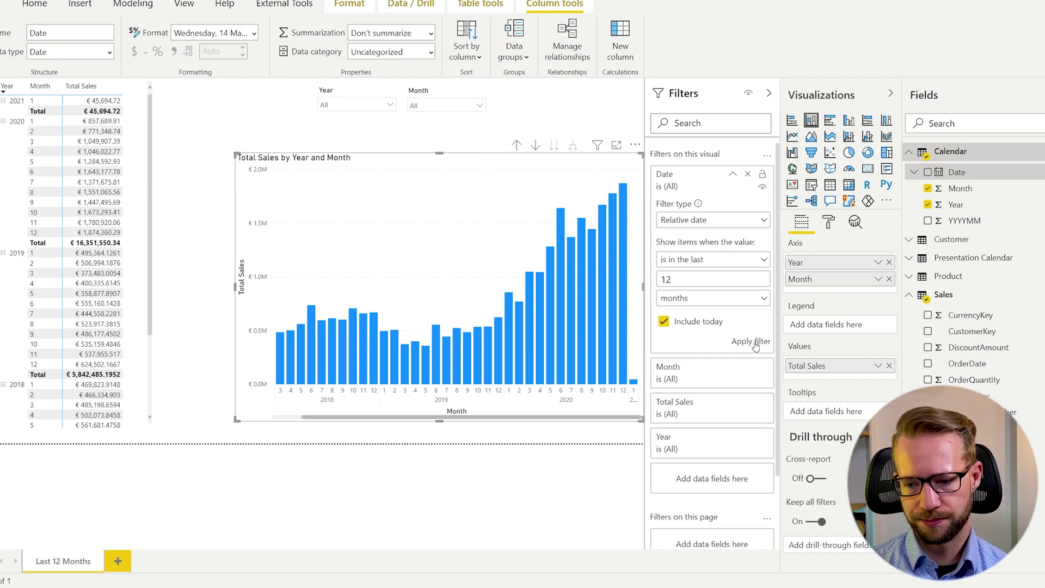
left_click(754, 343)
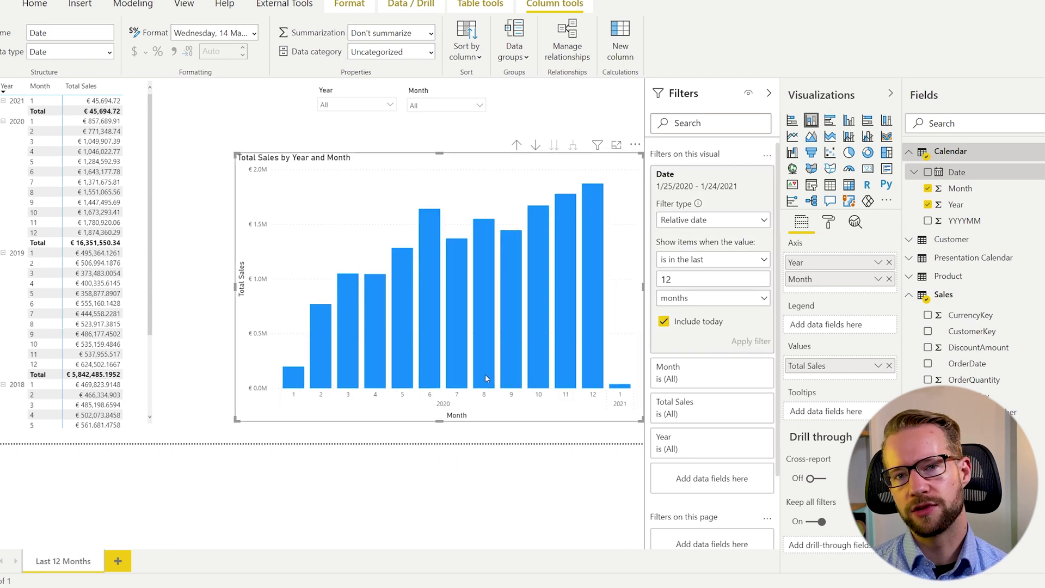
mouse_move(486, 379)
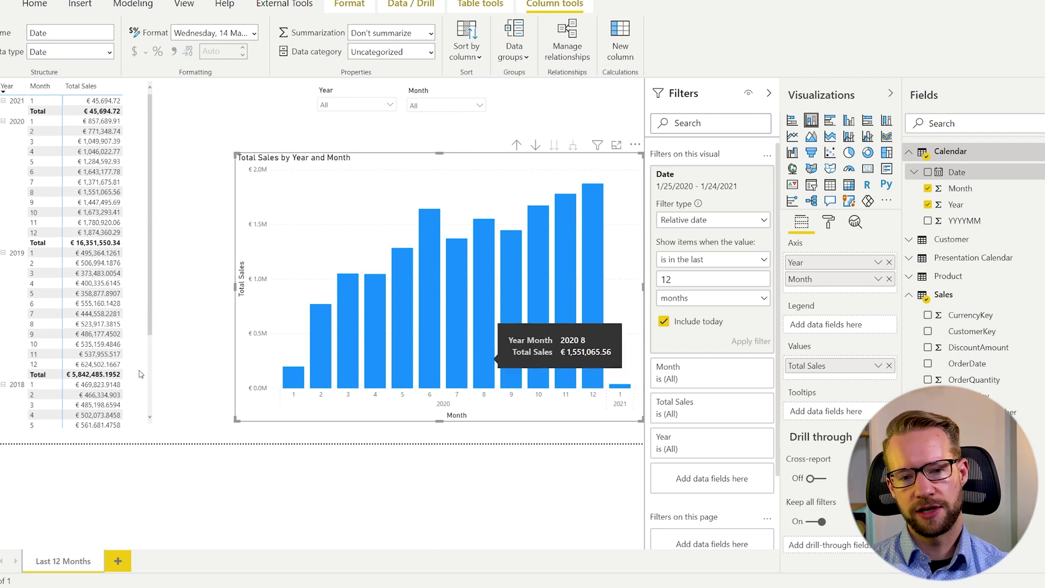
left_click(549, 121)
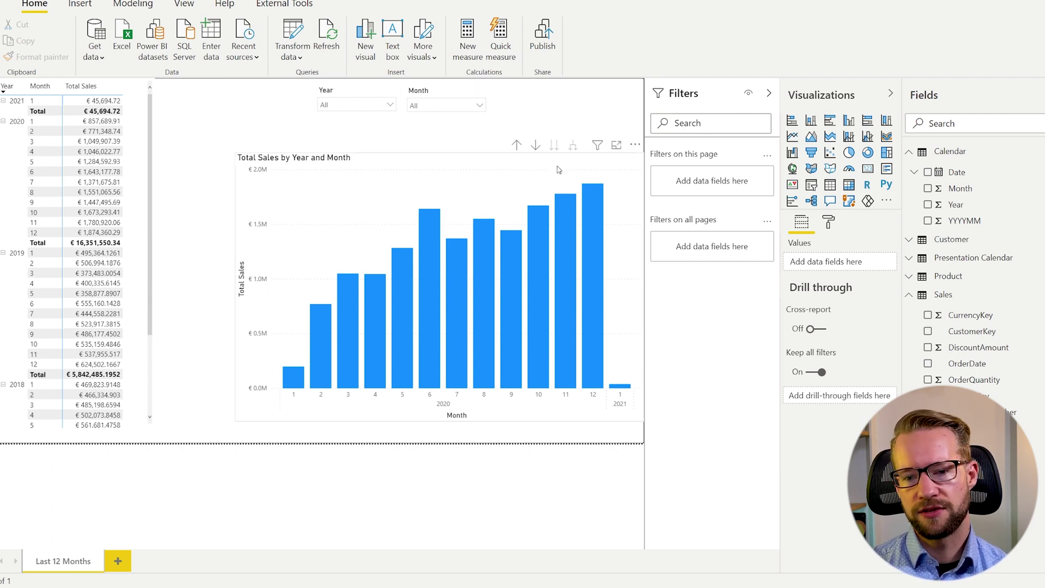
Remove the chart's Date filter, set the Year slicer to 2020, and switch to Model view
left_click(578, 172)
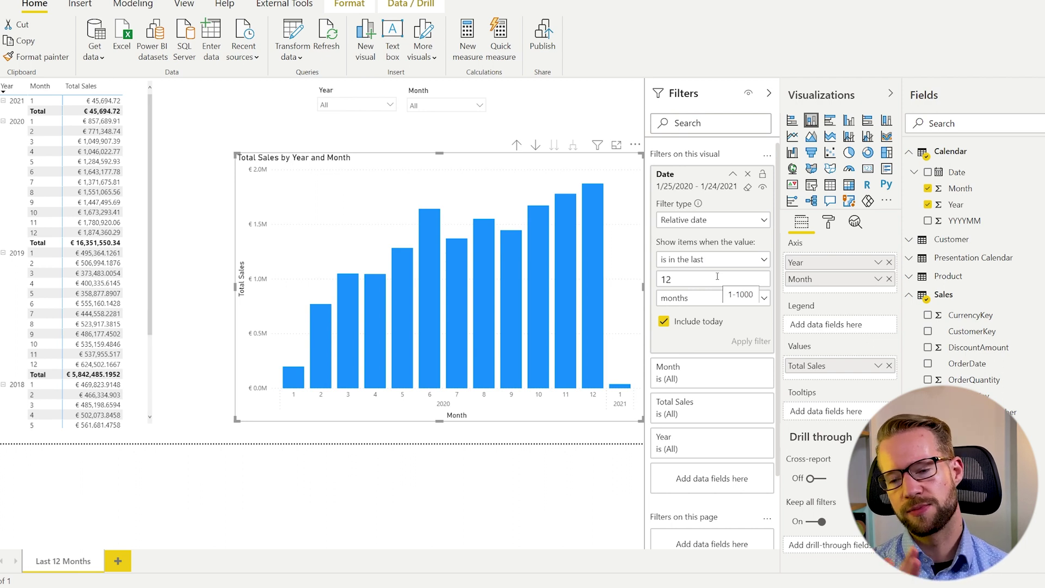
left_click(747, 174)
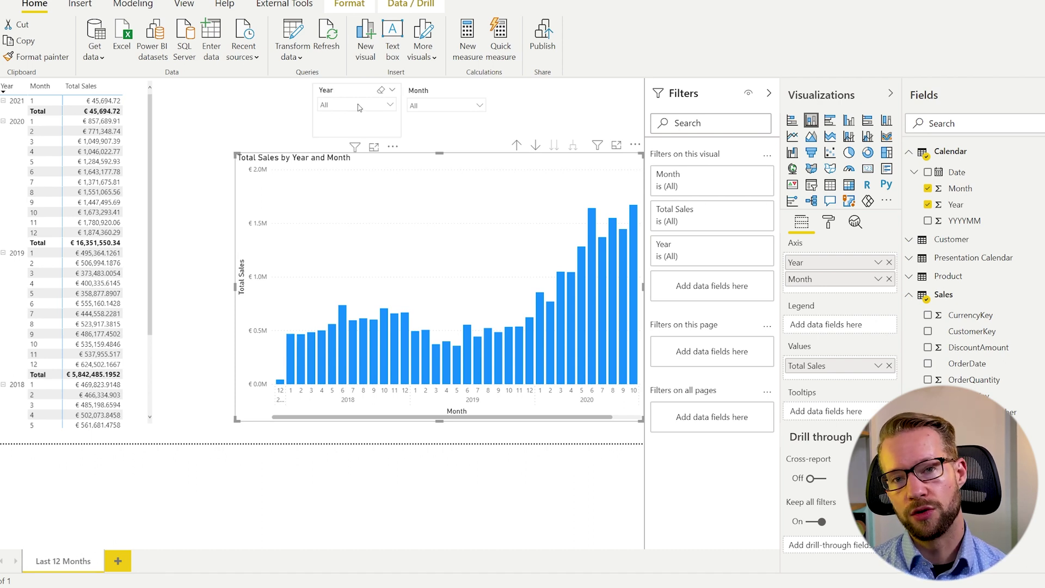
left_click(359, 106)
left_click(339, 193)
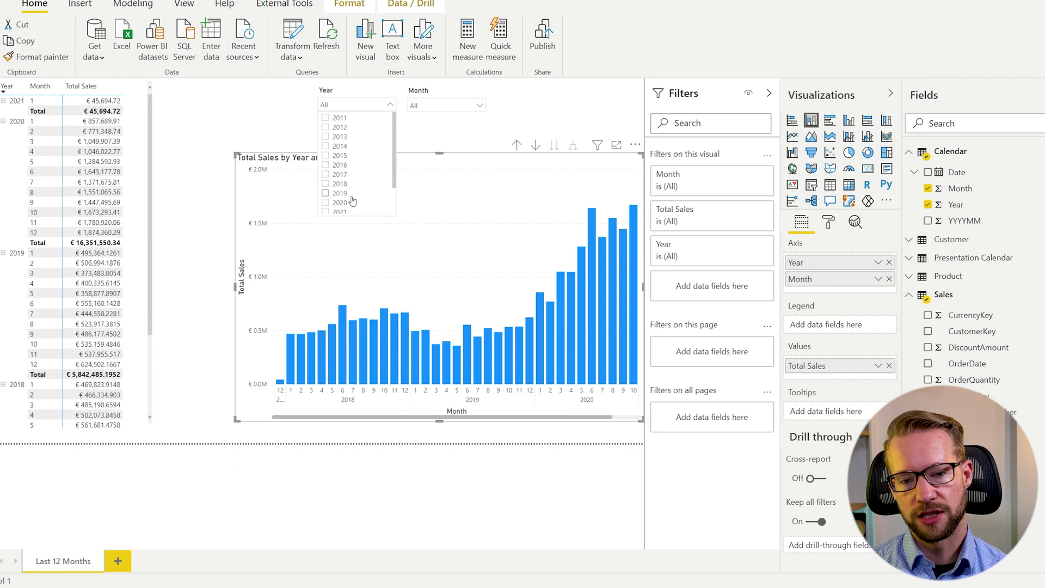
left_click(349, 204)
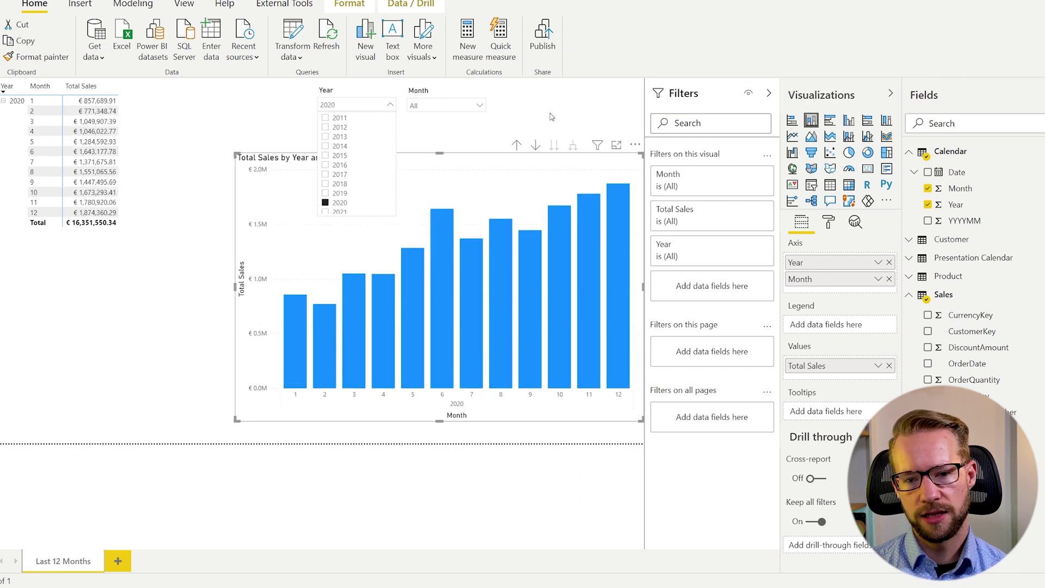
left_click(302, 421)
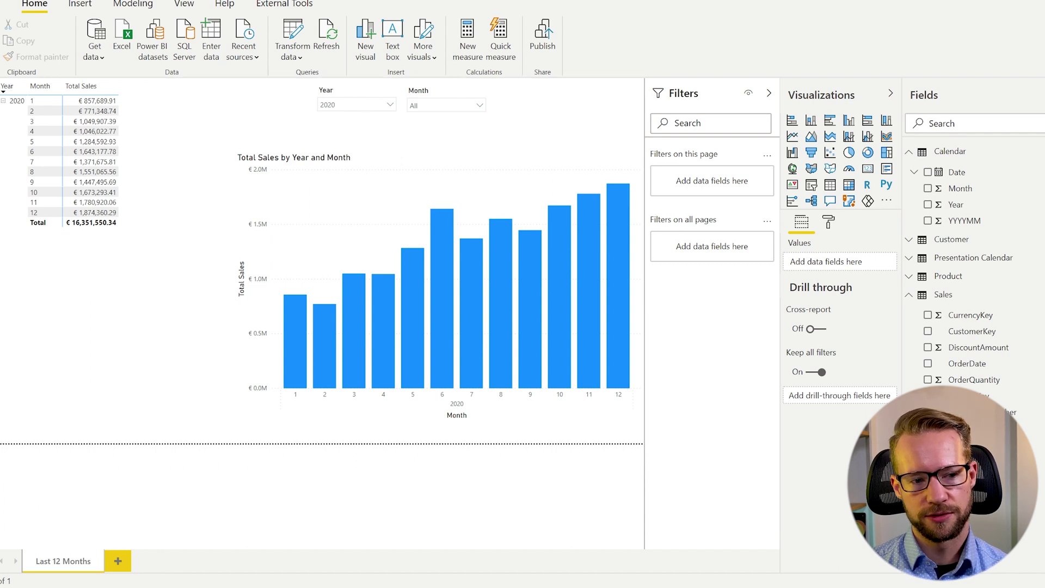
left_click(2, 163)
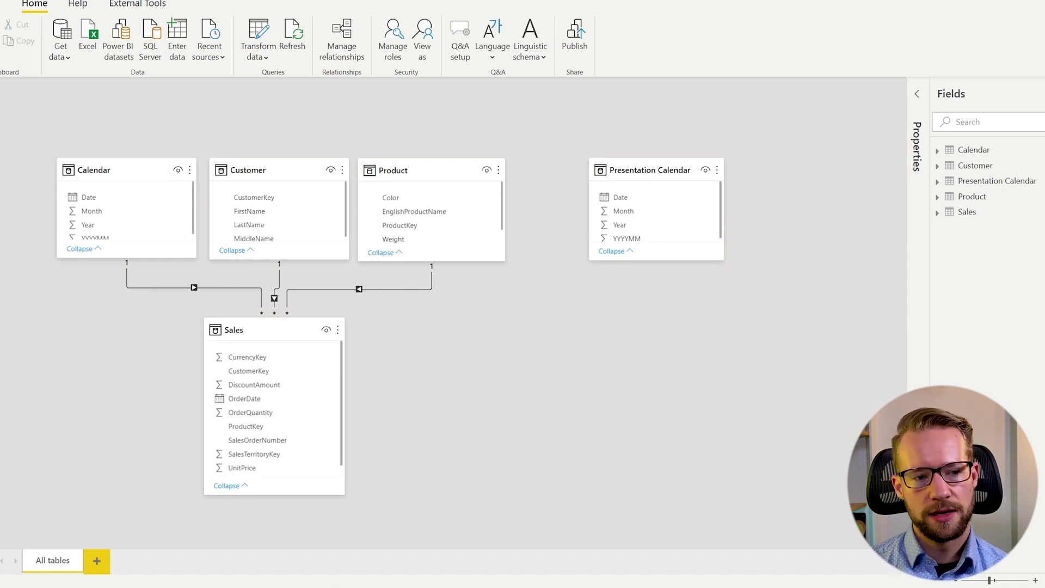
Go back from the model diagram to the Last 12 Months report page
left_click(6, 106)
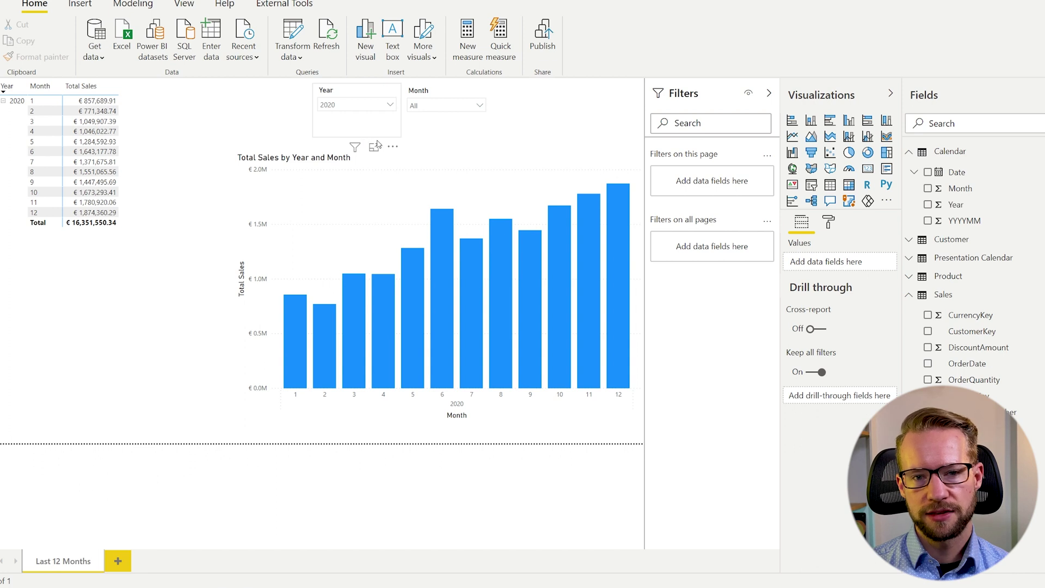
Pick month 6 in the Month slicer to show June 2020 sales, then switch to Model view
left_click(363, 108)
left_click(421, 107)
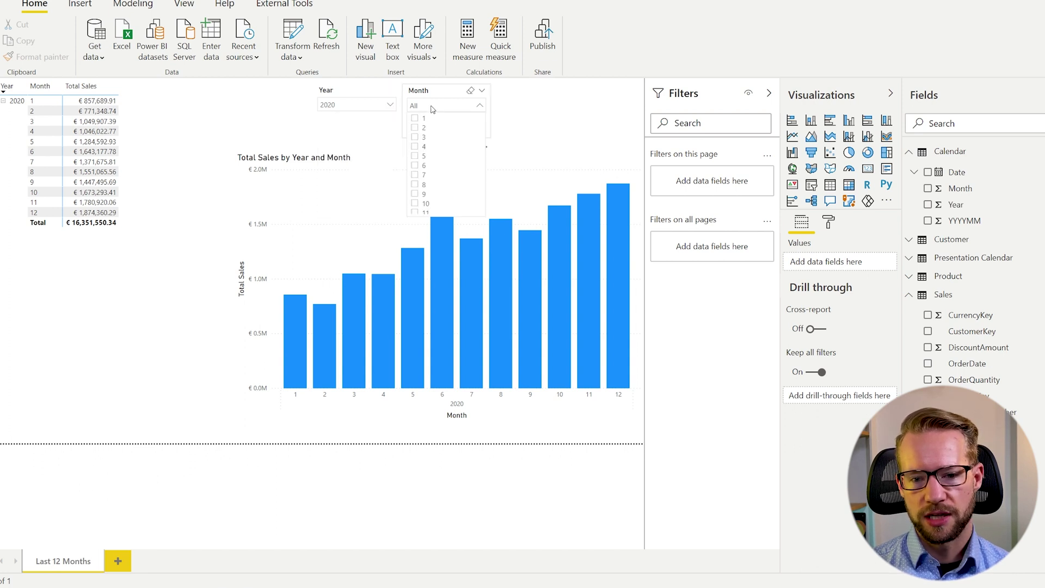
left_click(426, 166)
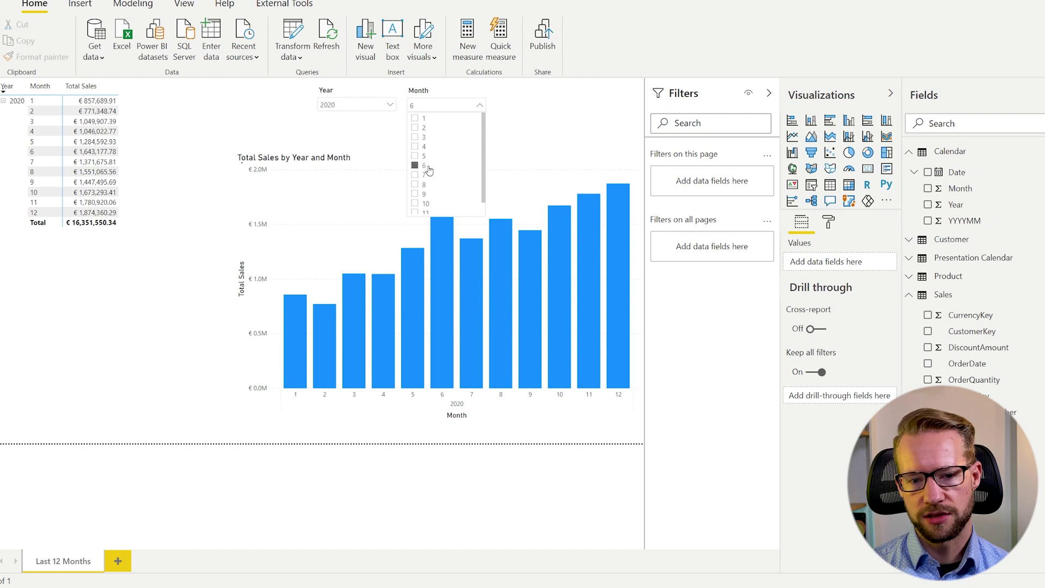
left_click(515, 125)
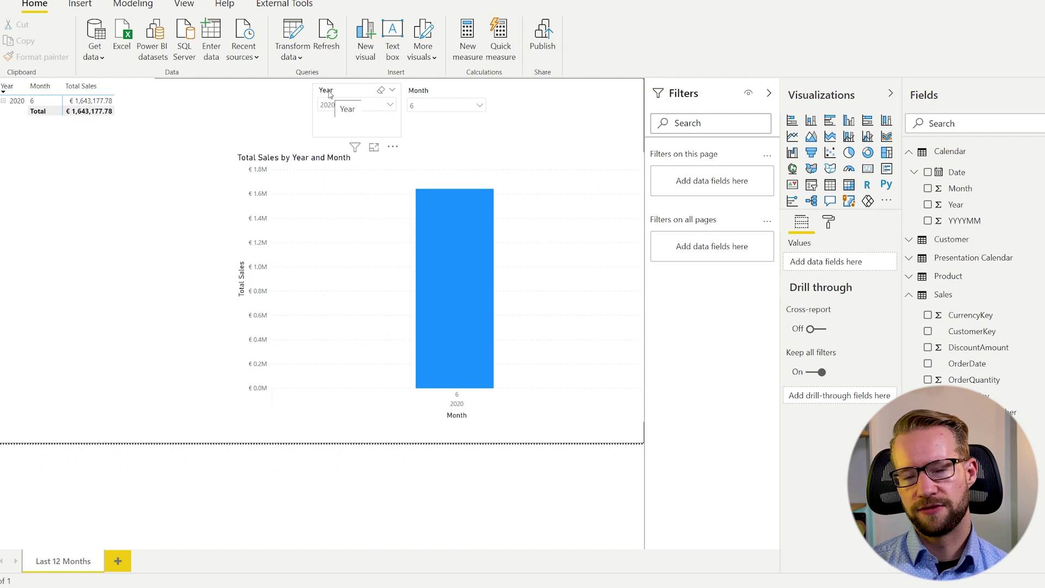
left_click(446, 161)
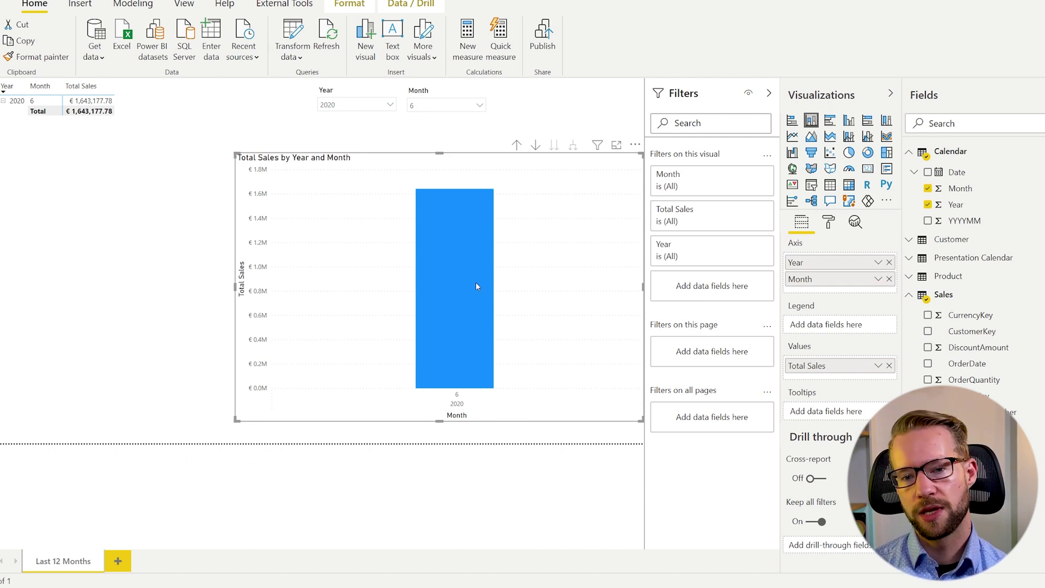
mouse_move(479, 268)
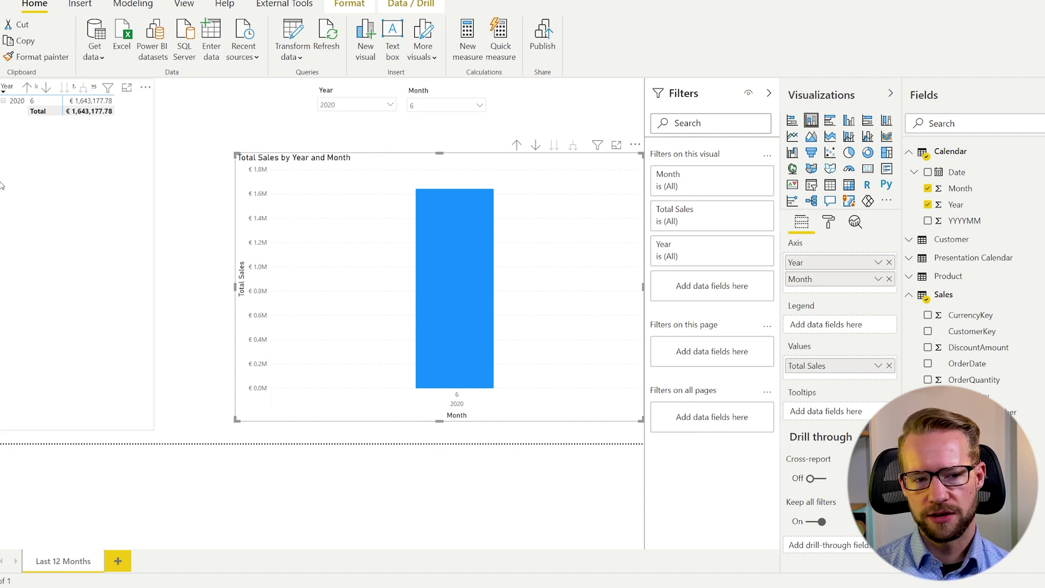
left_click(2, 141)
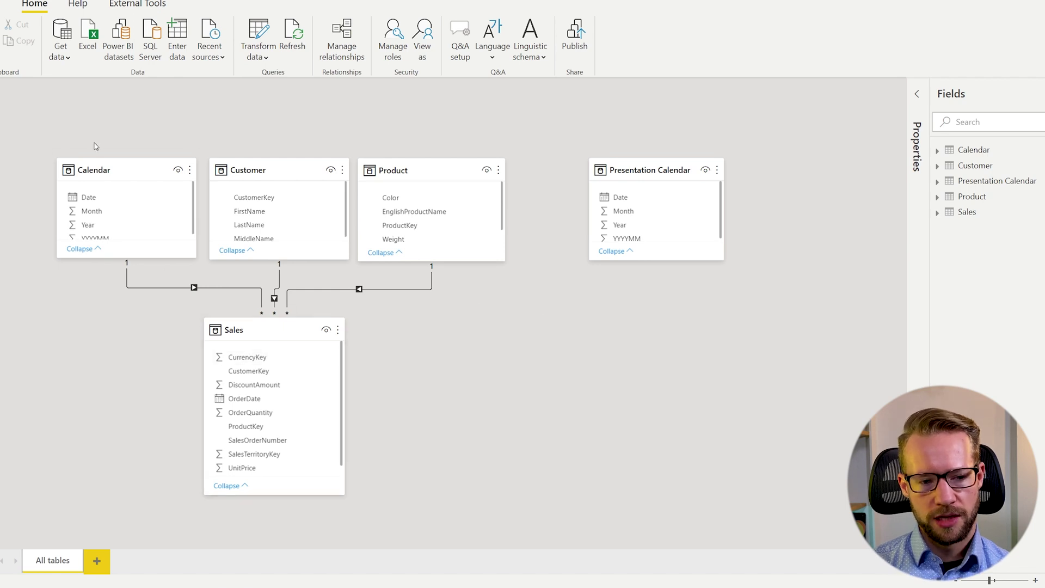
Browse the Presentation Calendar and Calendar table rows in Data view, then return to the report
left_click(127, 173)
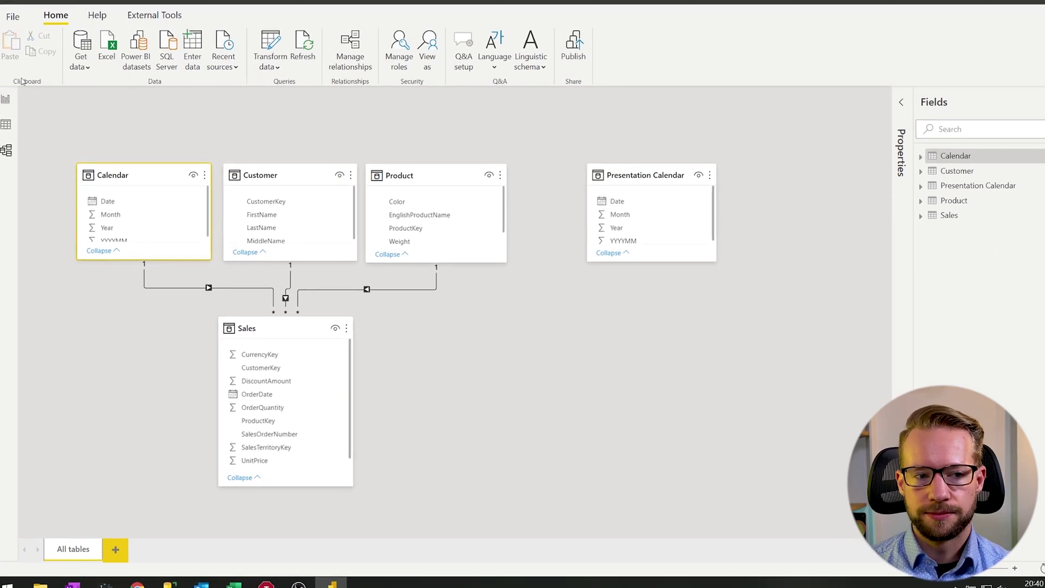
left_click(5, 124)
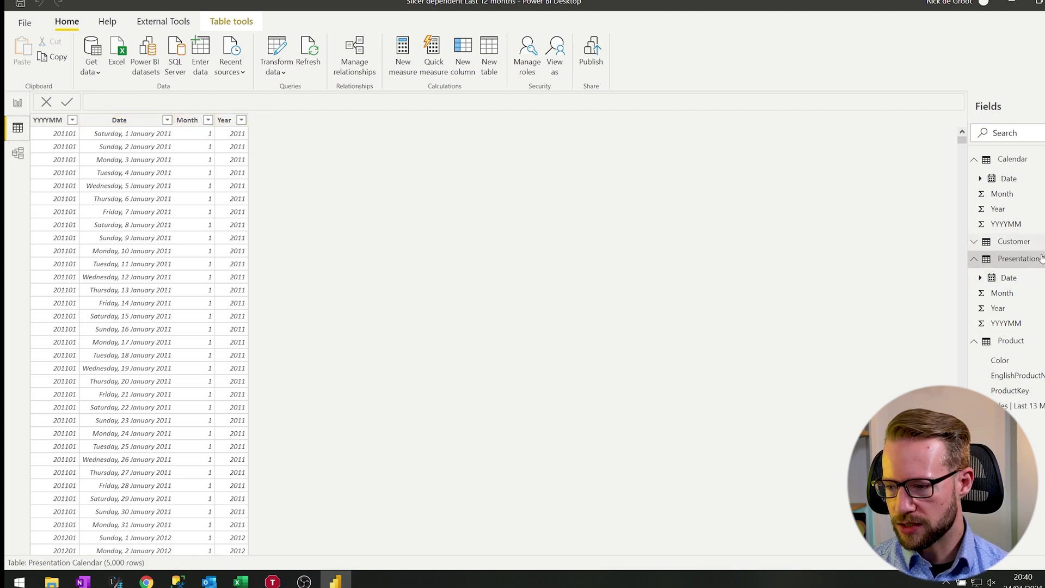
left_click(1018, 161)
left_click(1017, 160)
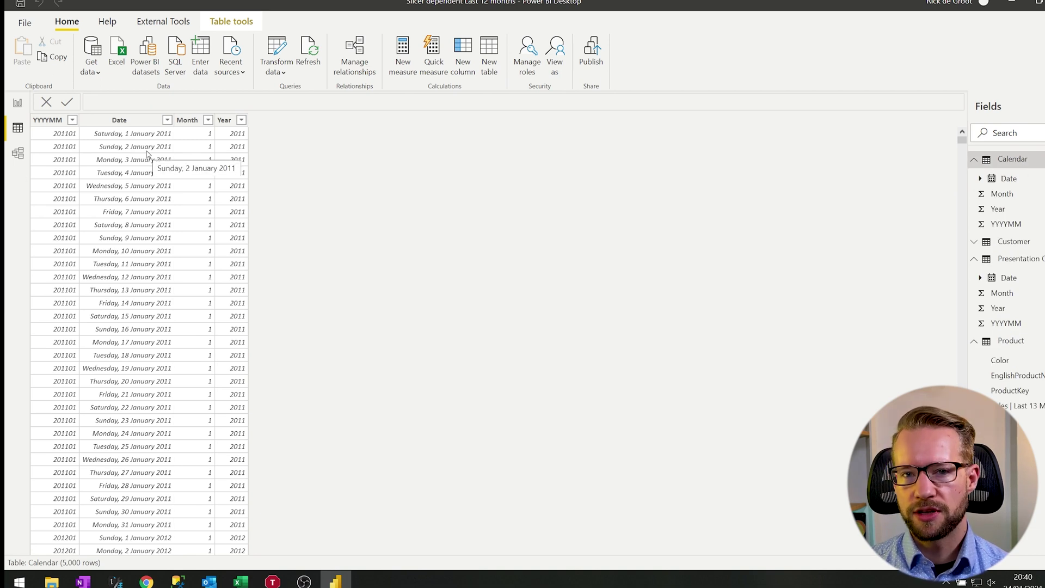
left_click(17, 104)
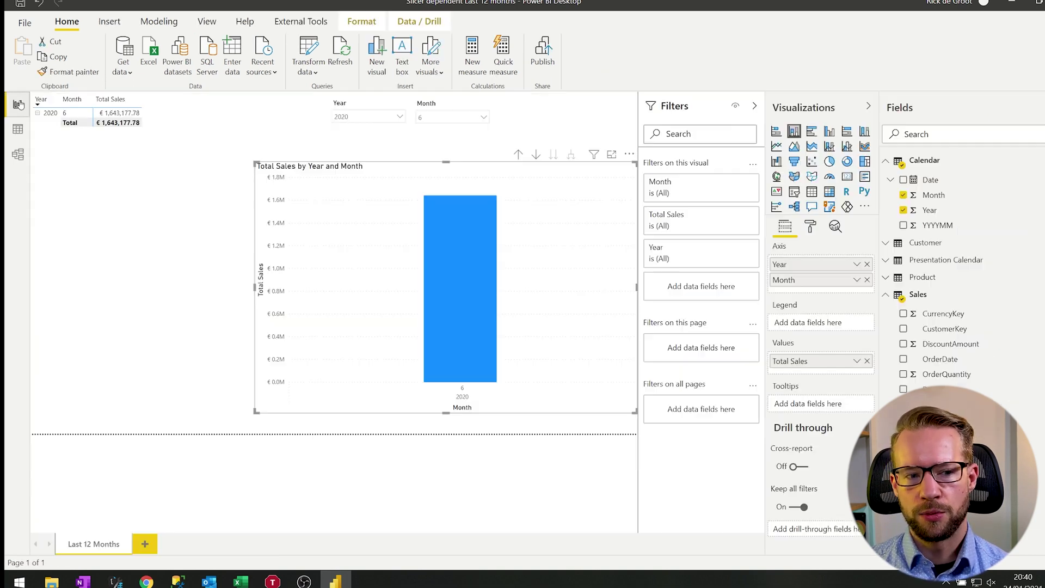
left_click(12, 159)
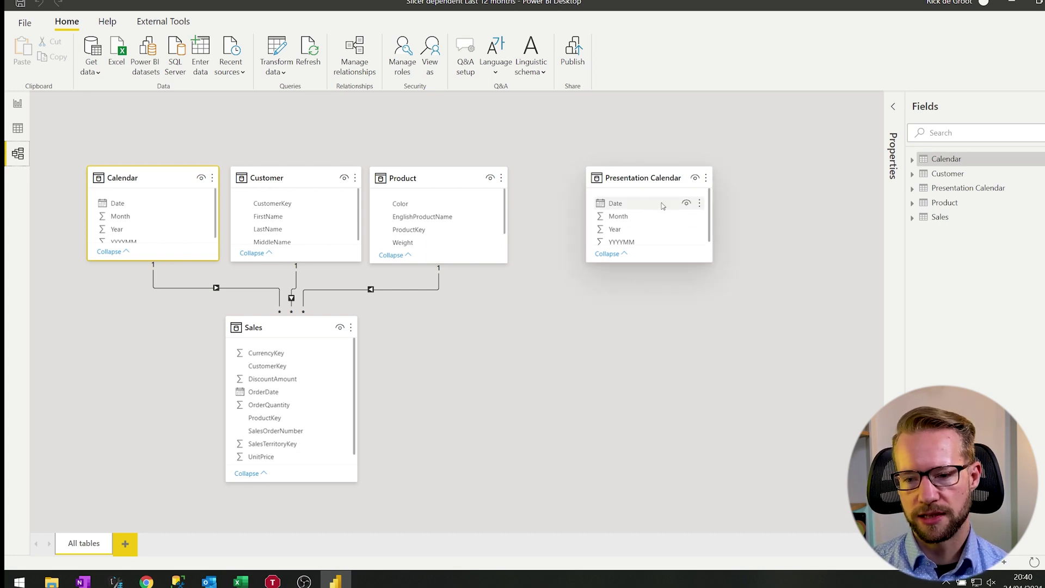
left_click(16, 104)
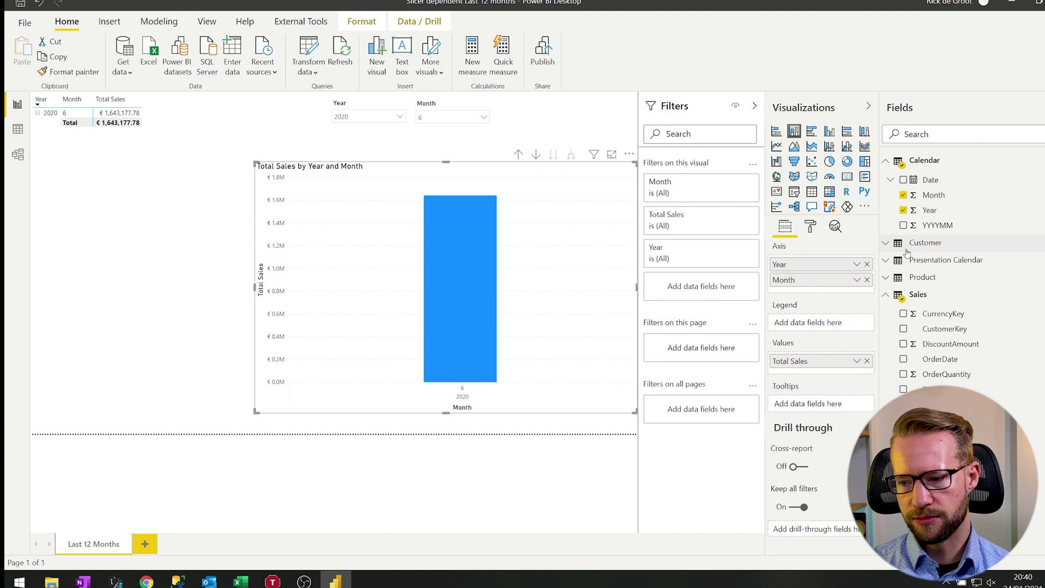
Replace the chart's Calendar Year and Month axis fields with Presentation Calendar Year and Month
left_click(889, 263)
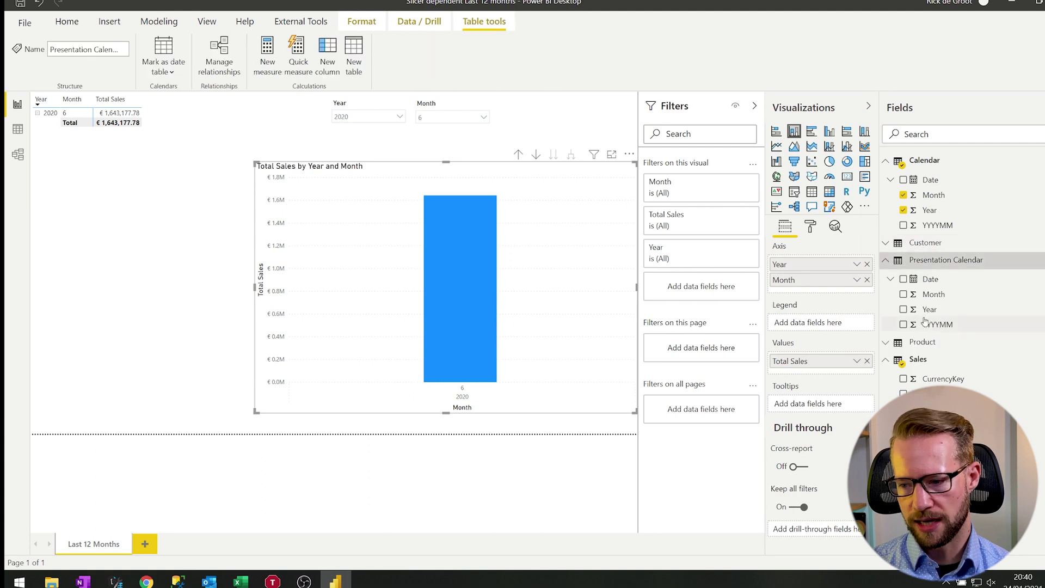
left_click_drag(931, 309, 841, 282)
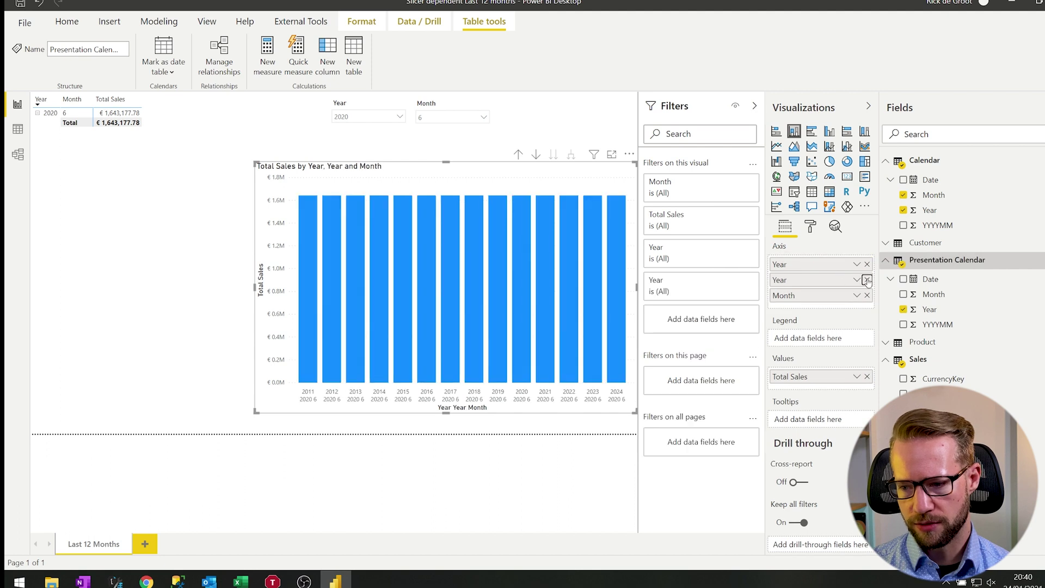
left_click(867, 280)
left_click(868, 280)
left_click_drag(935, 295, 834, 281)
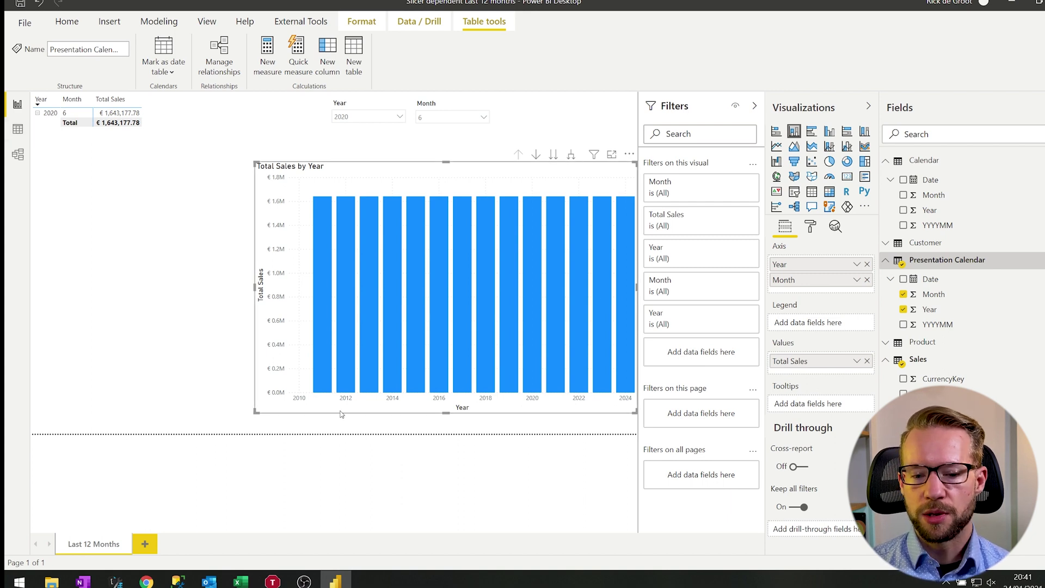
Expand the chart to year-month level and sort it ascending by Year Month
left_click(570, 155)
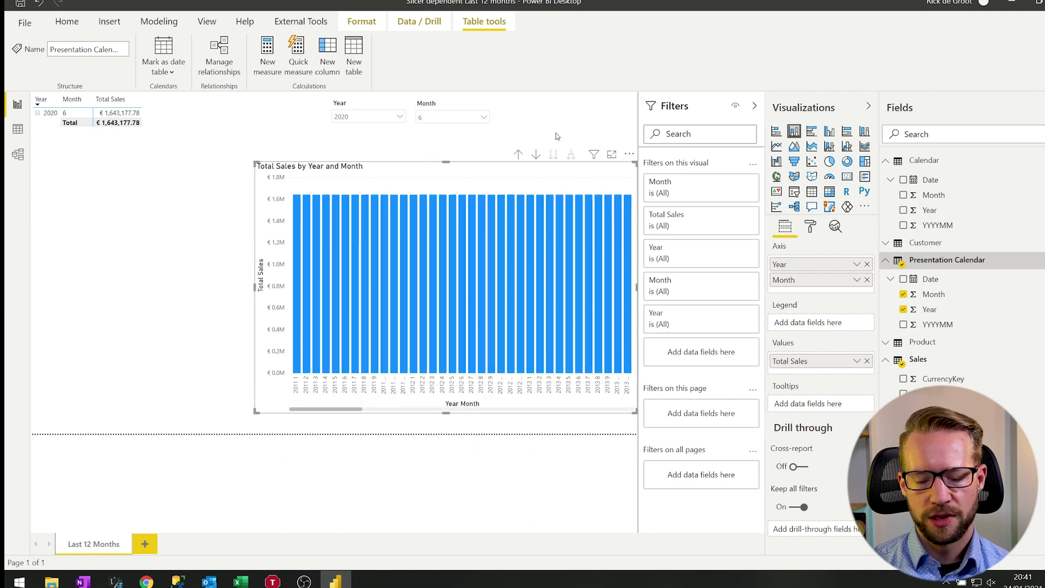
left_click(630, 151)
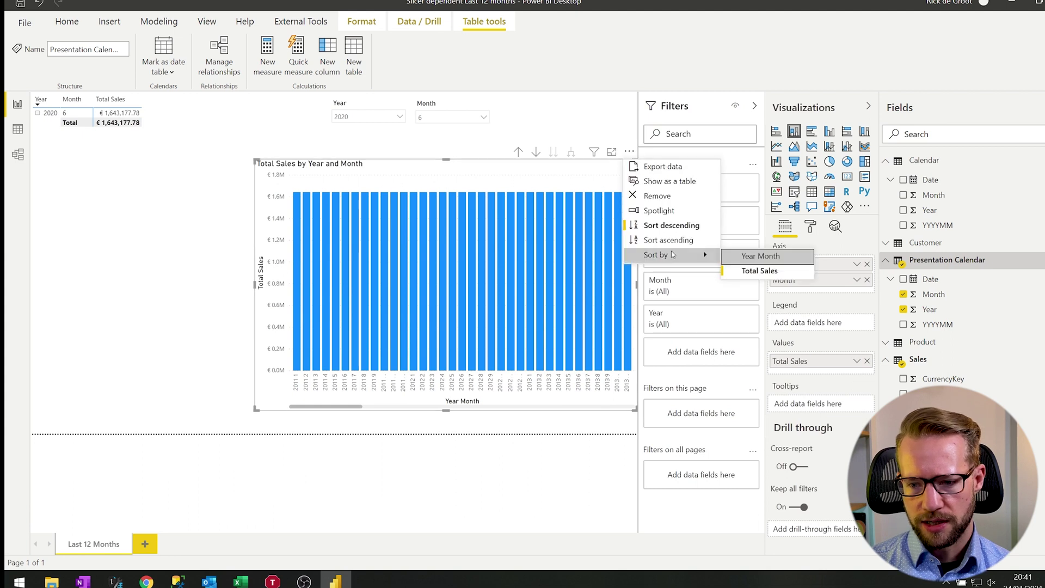
left_click(738, 260)
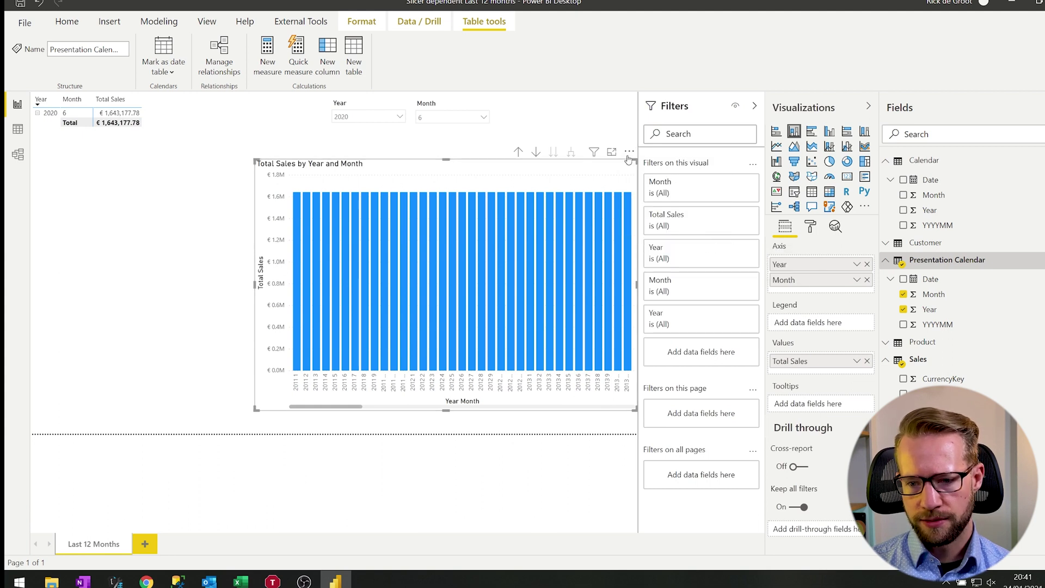
left_click(629, 151)
left_click(670, 241)
left_click(580, 109)
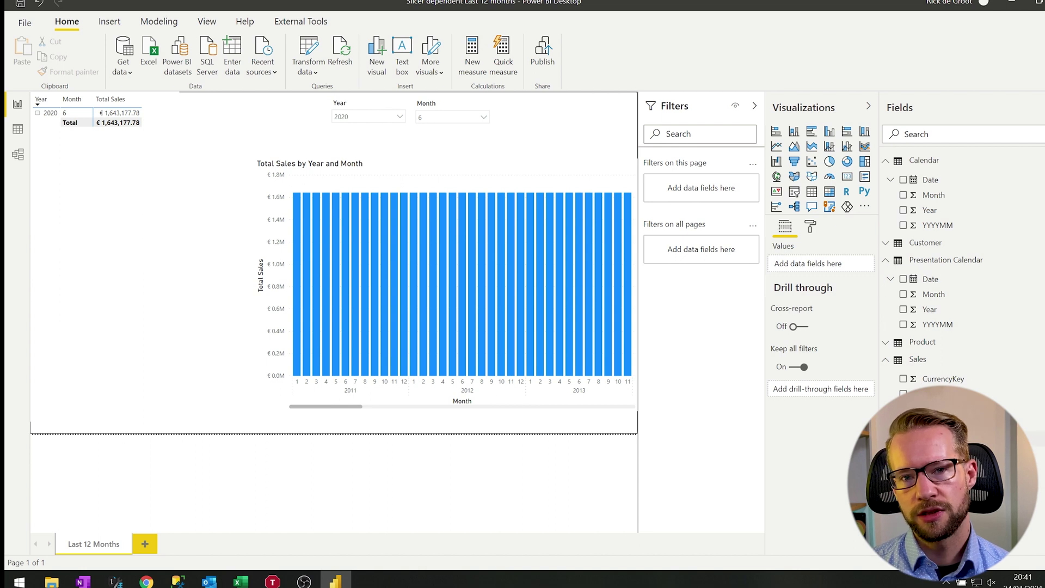
Create a new measure in the Calendar table named 'Total Sales | Last 13 Months'
right_click(931, 180)
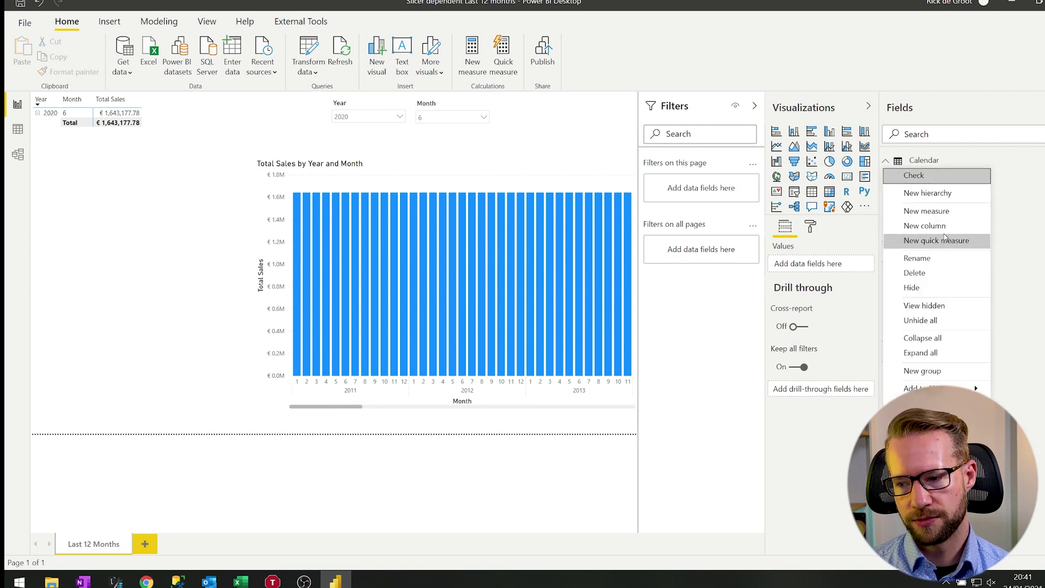
left_click(936, 210)
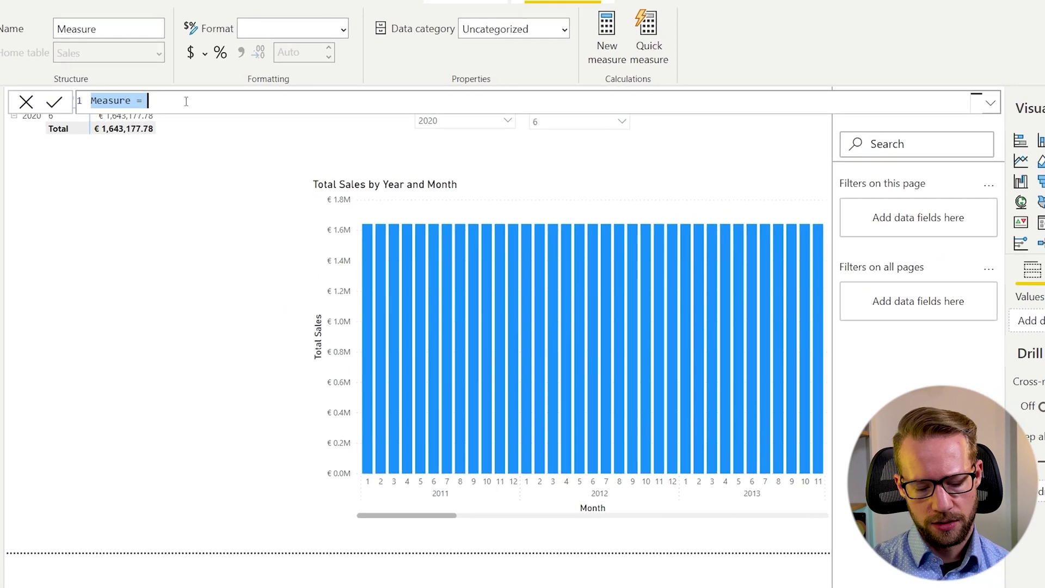
type("Total")
type(" Sales ")
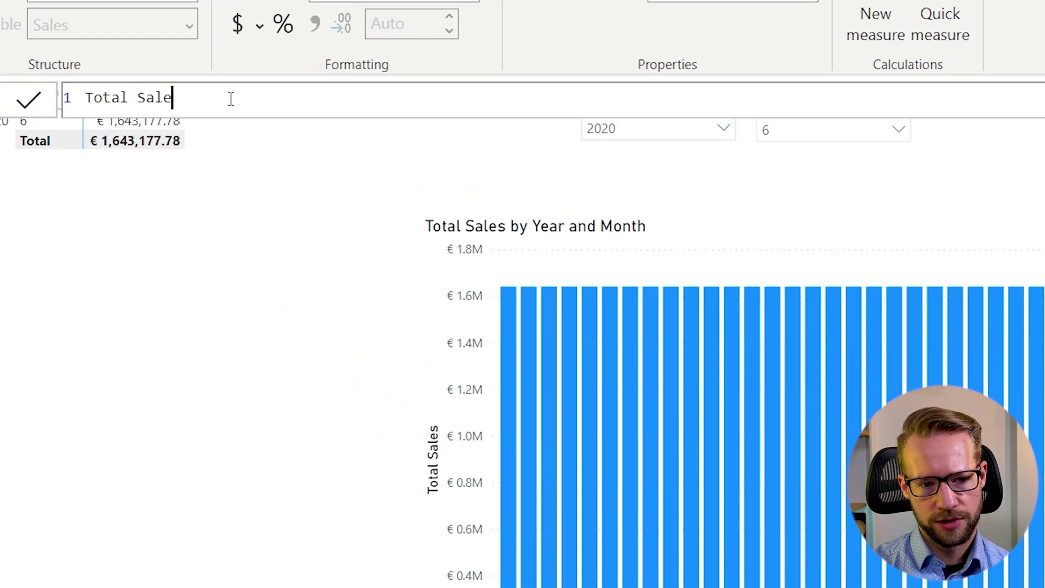
type("| L")
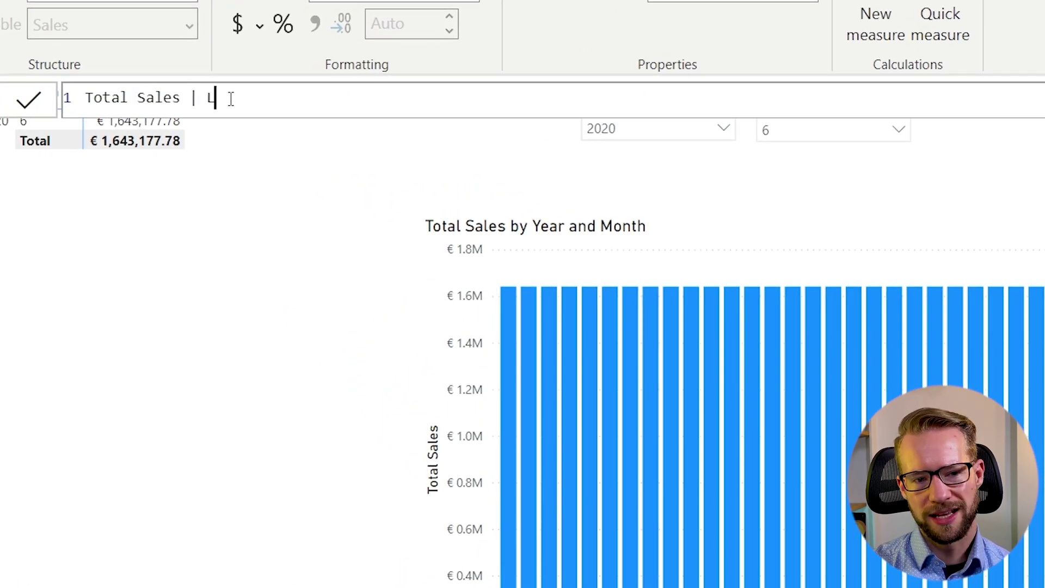
type("ast 13 Months")
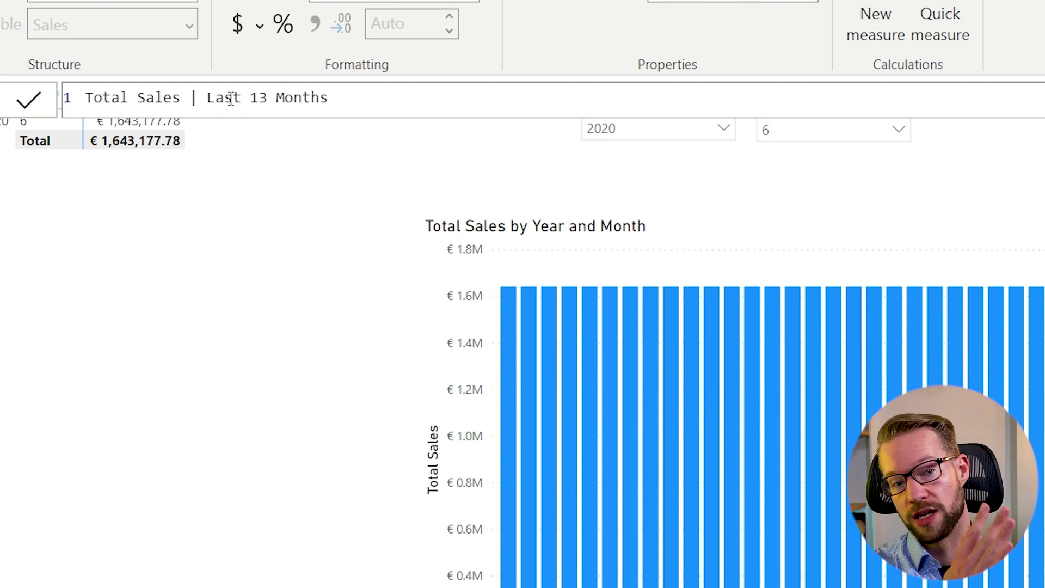
type("=")
key("Return")
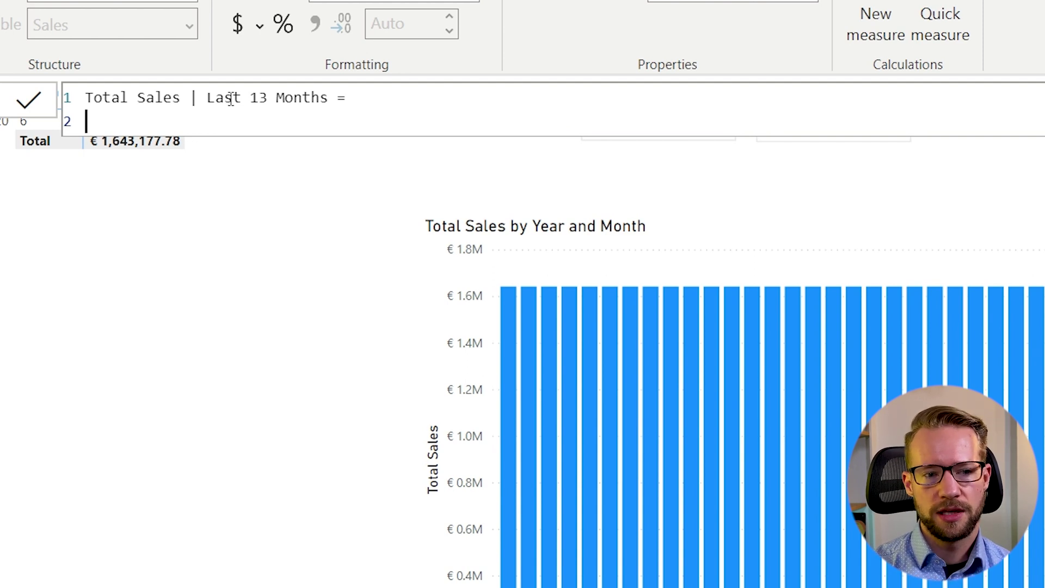
Define the variable VAR MaxDate = MAX('Calendar'[Date]) in the measure formula
type("MaxDate =")
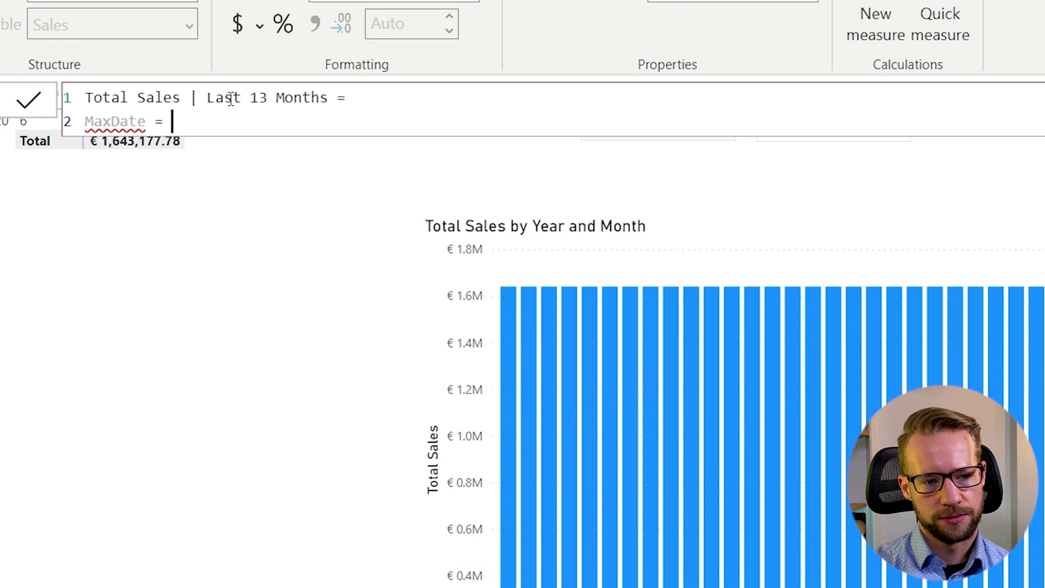
key("ctrl+Left")
key("ctrl+Left")
type("VAR =")
key("BackSpace")
key("BackSpace")
key("ctrl+Right")
key("ctrl+Right")
type("max")
key("Tab")
type("date")
key("Up")
key("Tab")
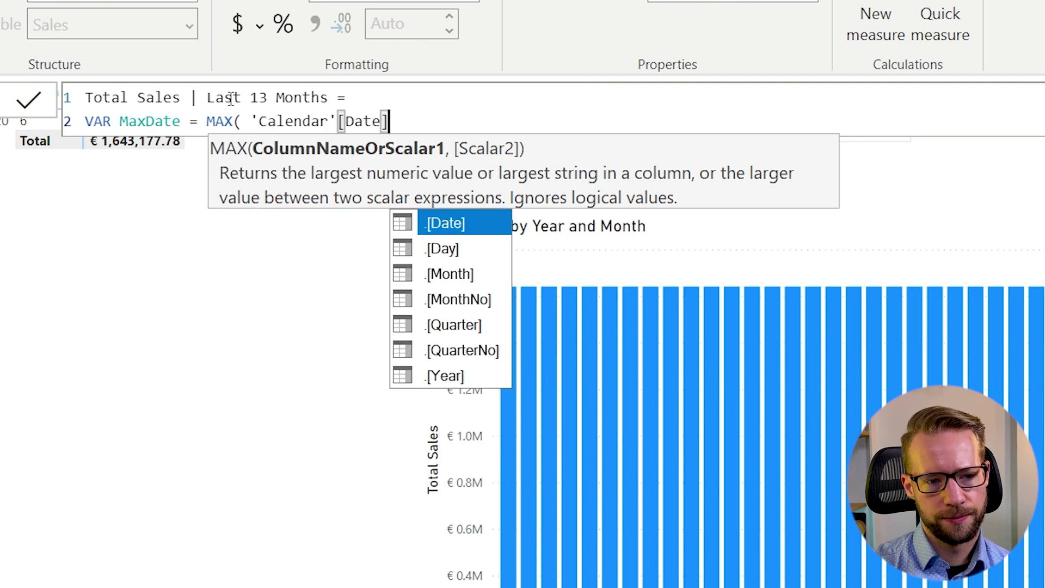
key("Tab")
type(")")
key("shift+Return")
Add the variable VAR MaxDate_13MonthsAgo = EOMONTH(MaxDate, -13)
type("VAR Max")
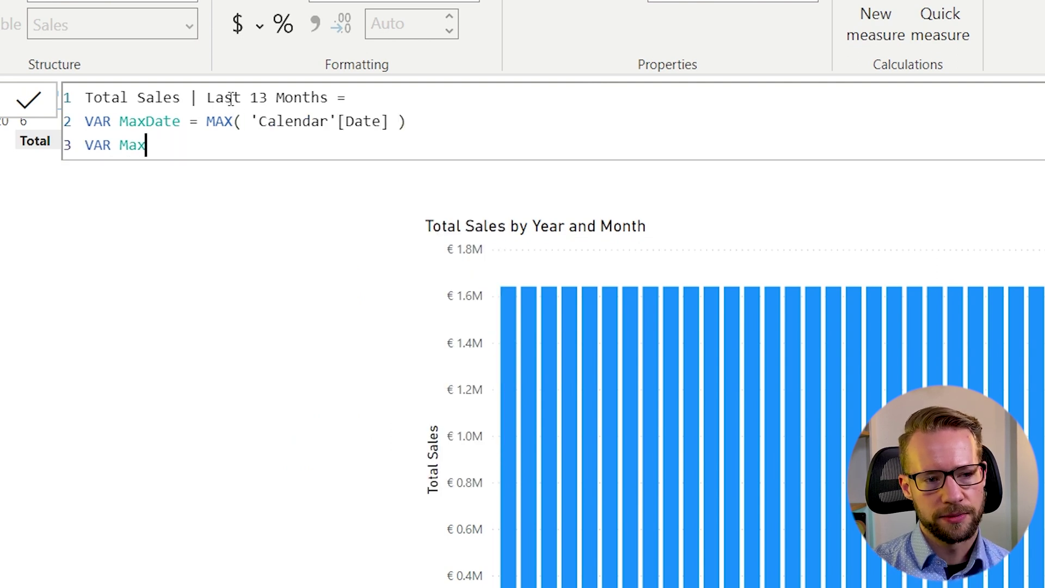
type("Date")
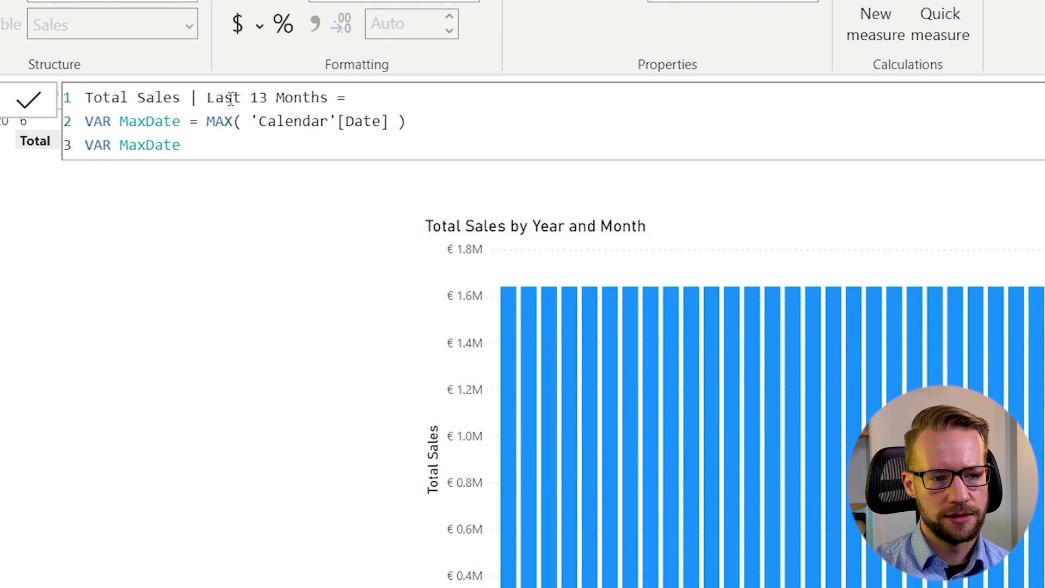
type("_13Month")
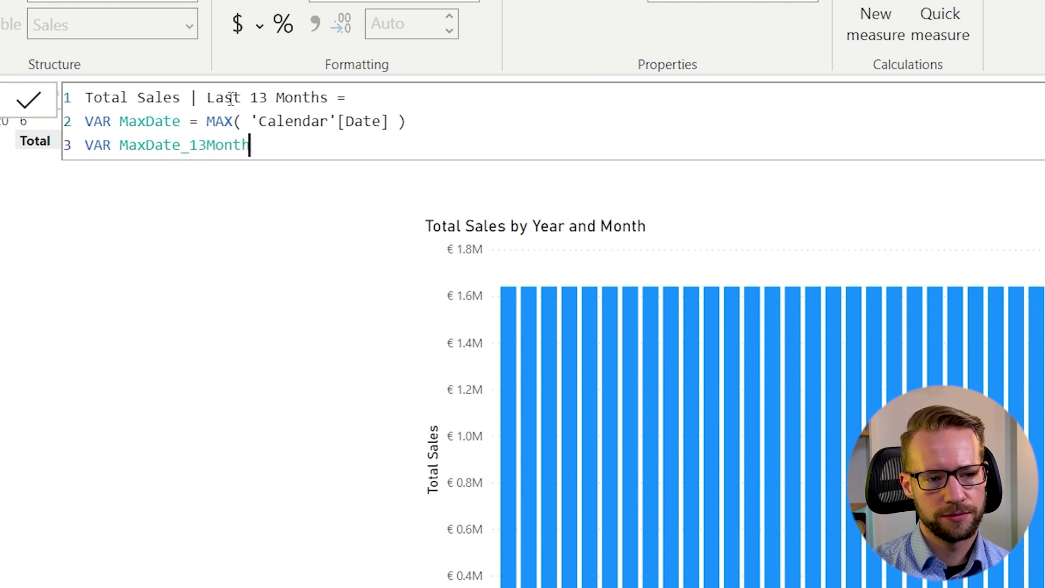
type("sAgo = ")
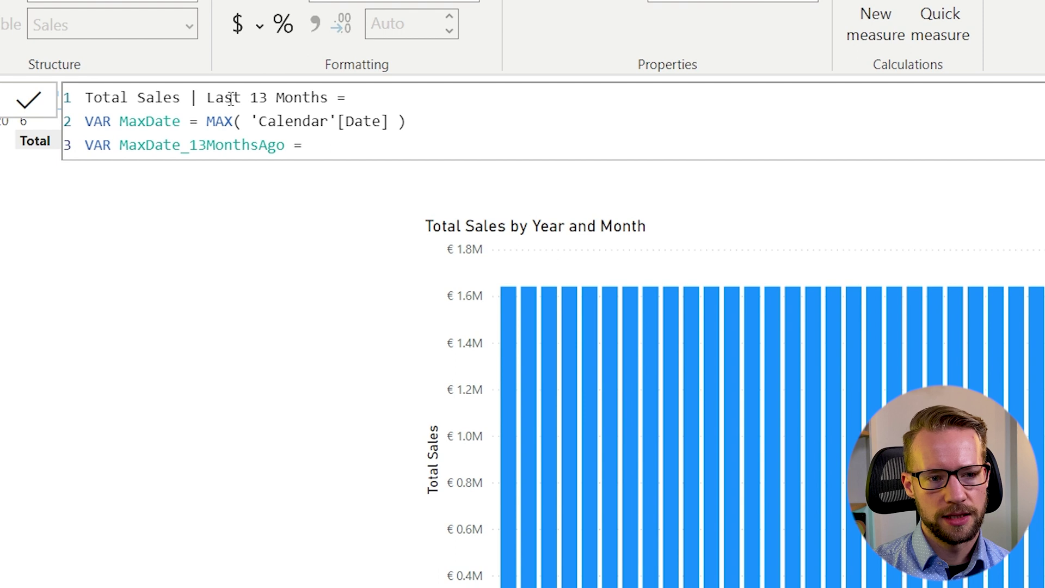
type("Eo")
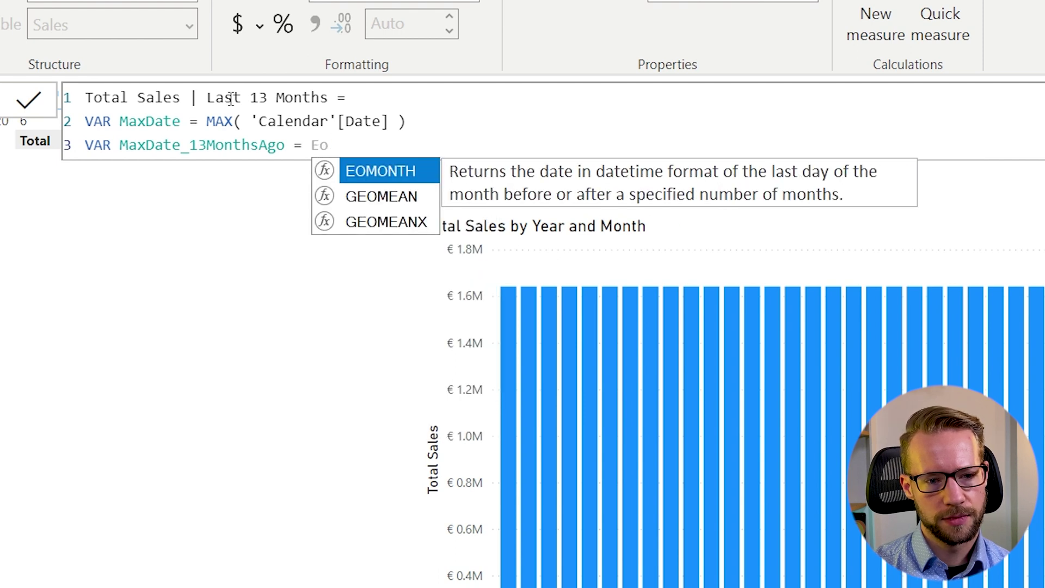
key("Tab")
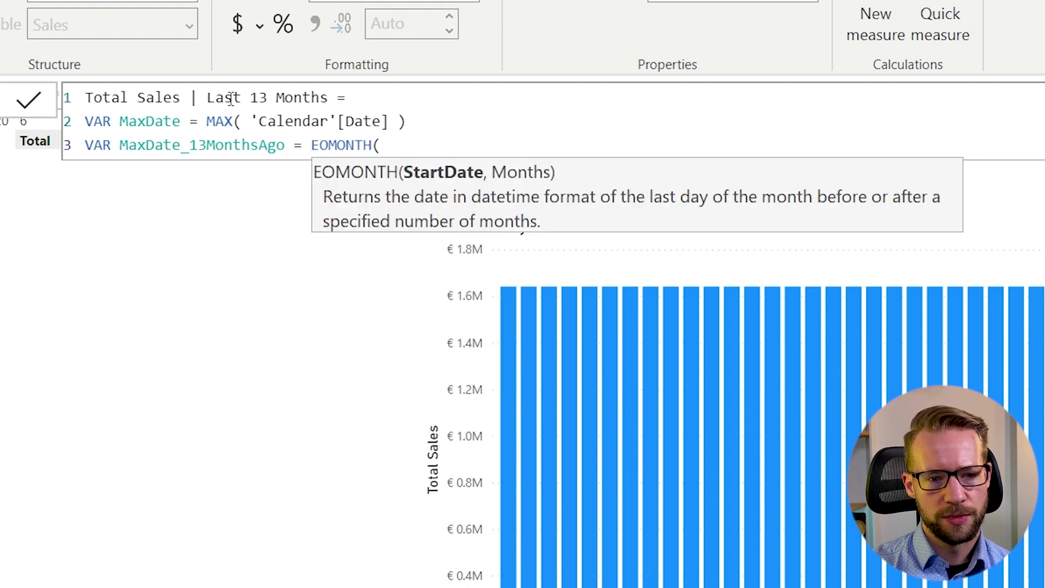
type("maxd")
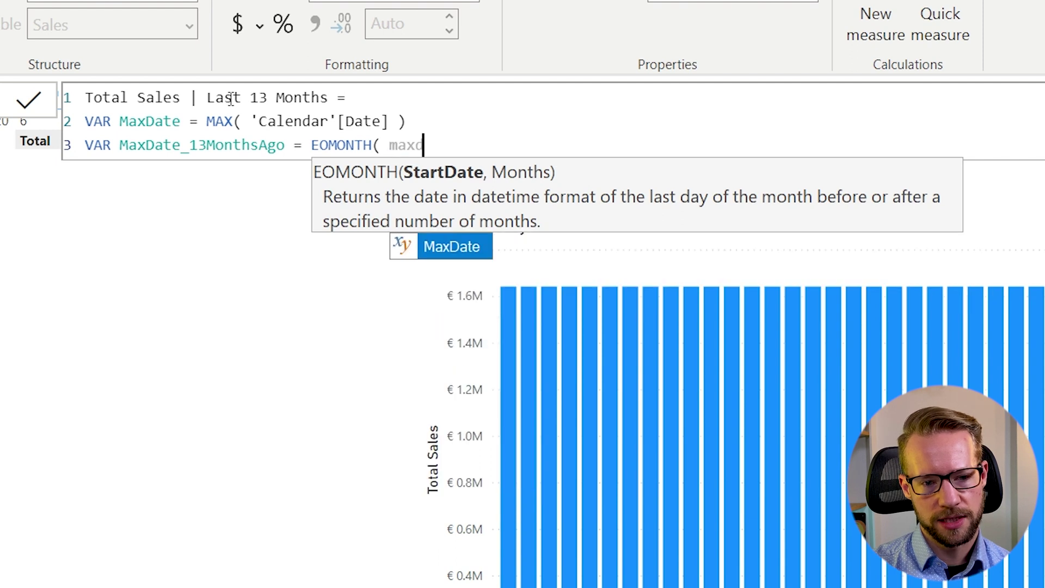
key("Tab")
type(", -13")
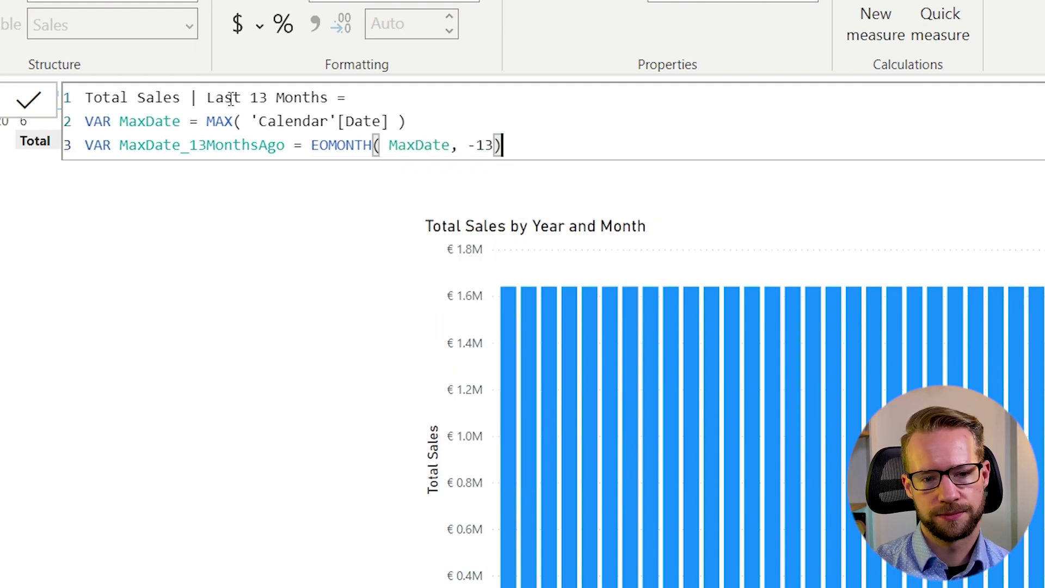
type(" )")
key("shift+Return")
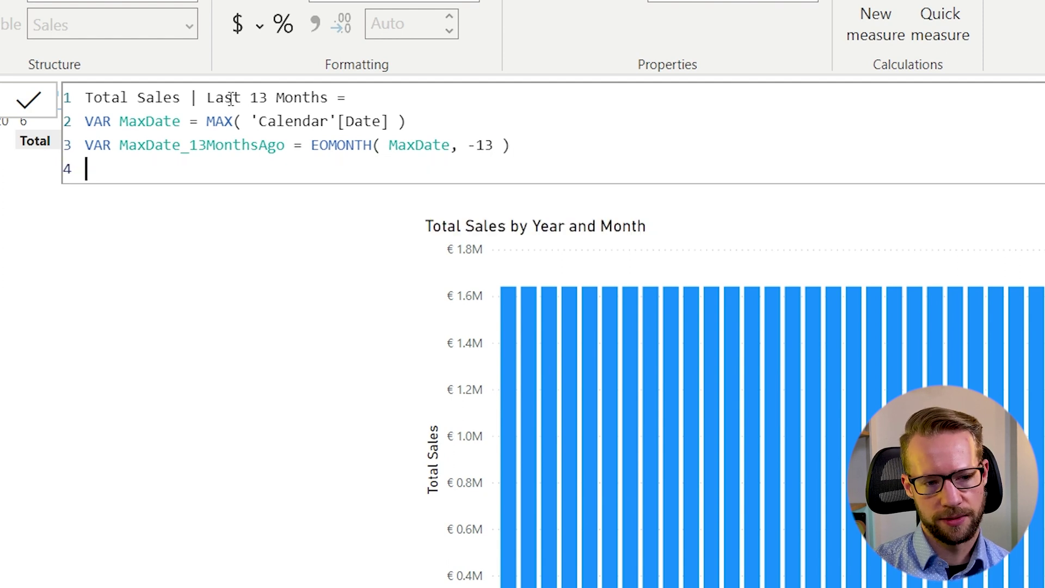
Start VAR Result = IF( with the condition HASONEVALUE('Presentation Calendar'[YYYYMM])
type("VAR Result")
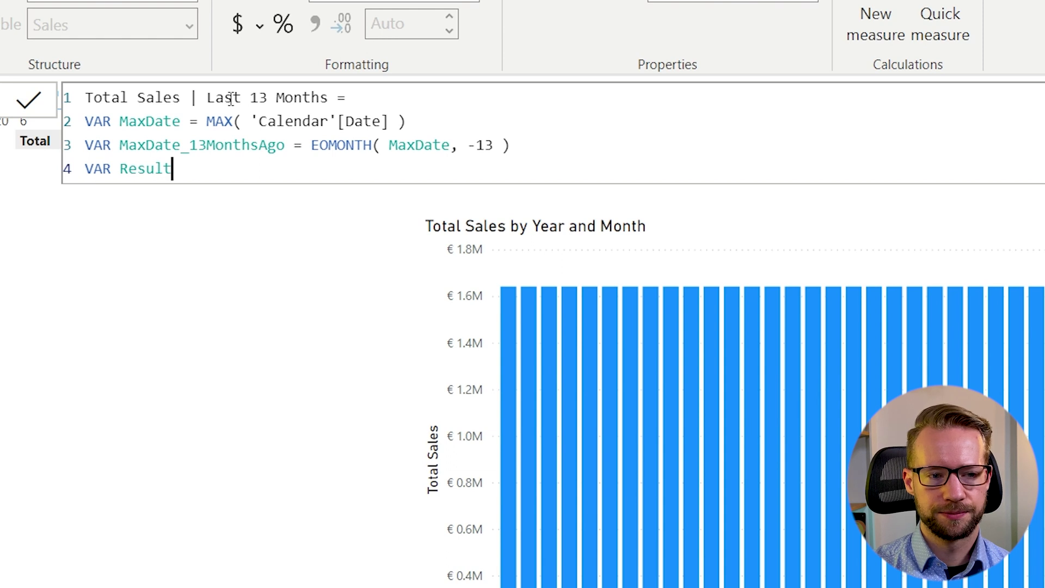
type(" =")
key("shift+Return")
key("Tab")
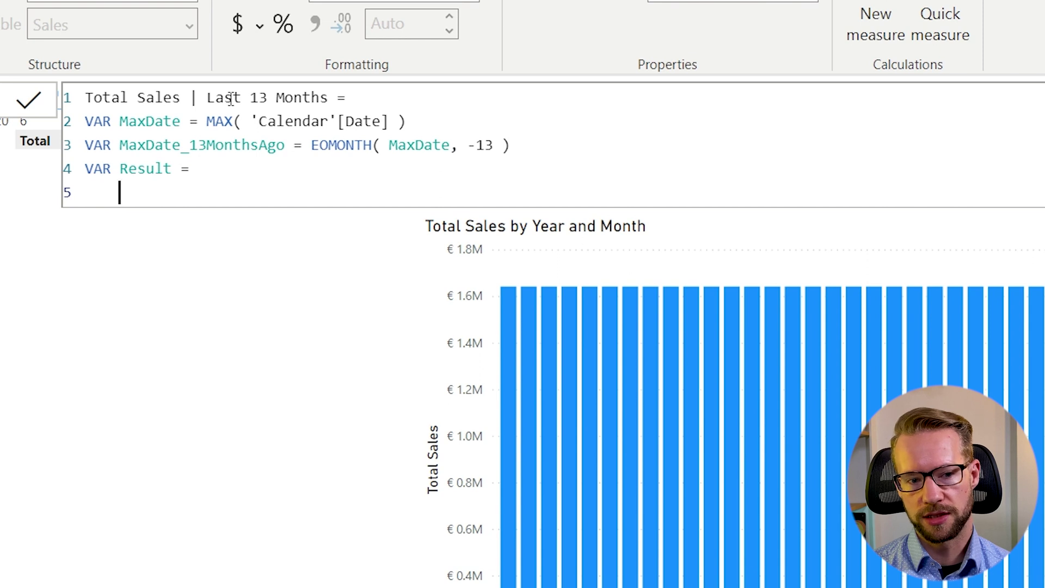
key("Tab")
type("IF(")
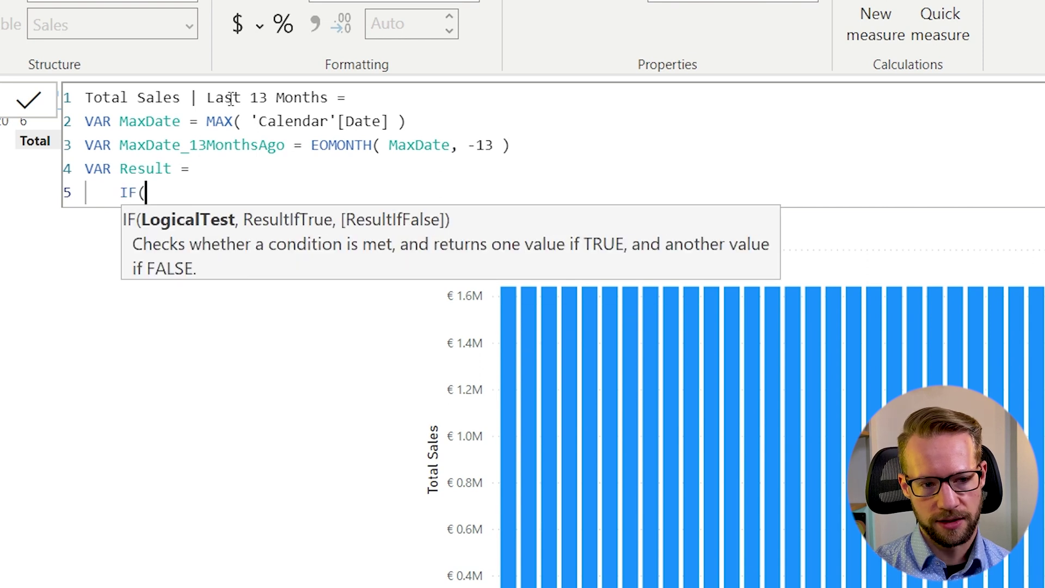
key("shift+Return")
key("Tab")
type("Hasone")
key("Down")
key("Tab")
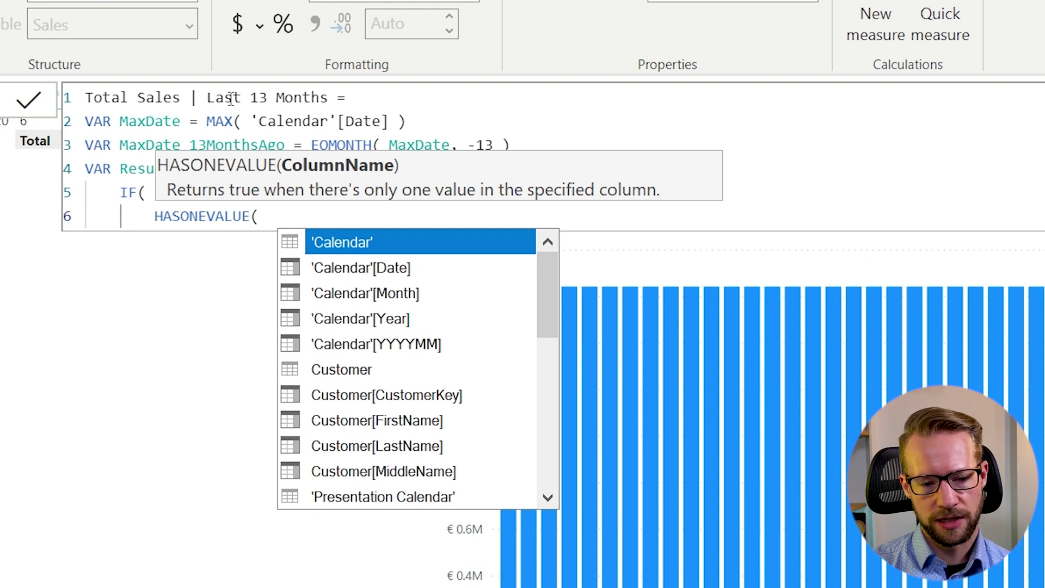
key("Down")
key("Down")
key("Down")
key("Down")
key("Down")
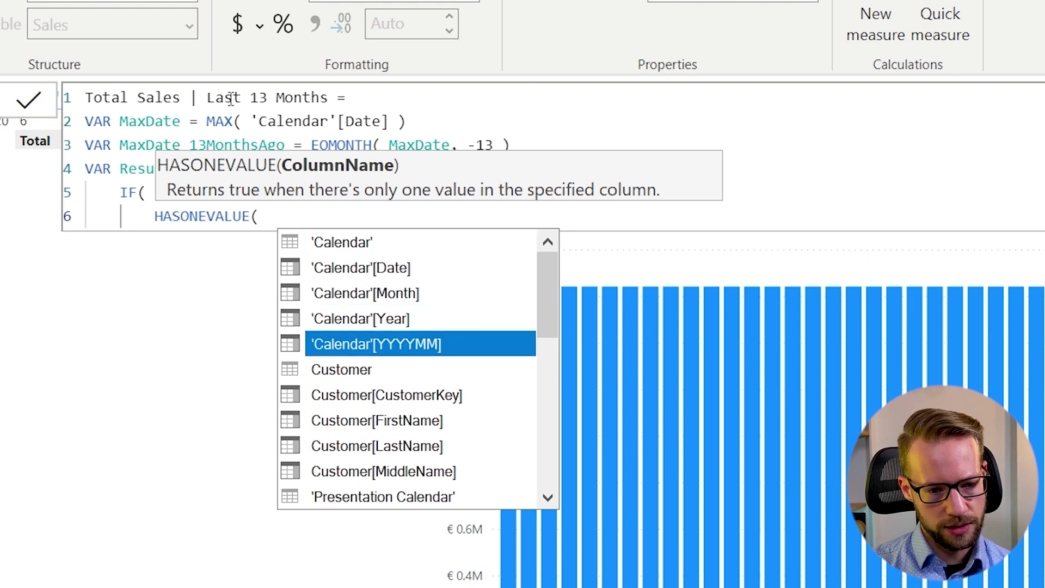
type("yy")
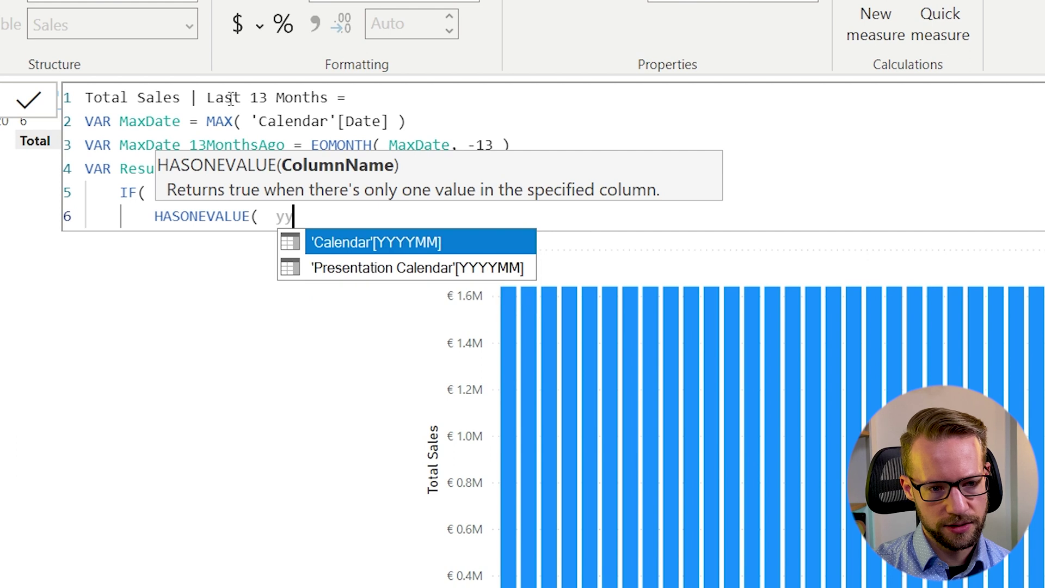
key("Down")
key("Tab")
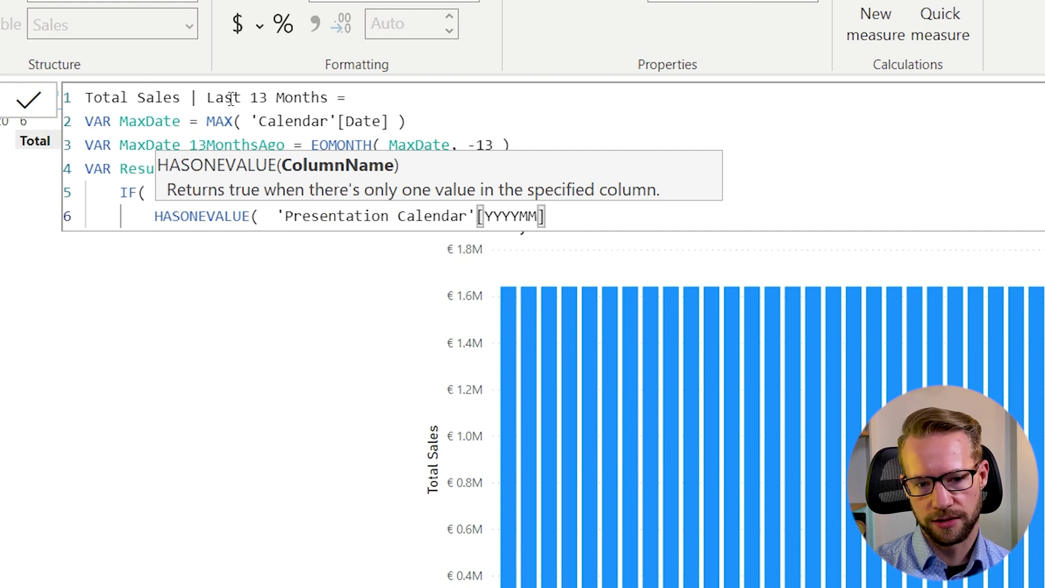
type(")")
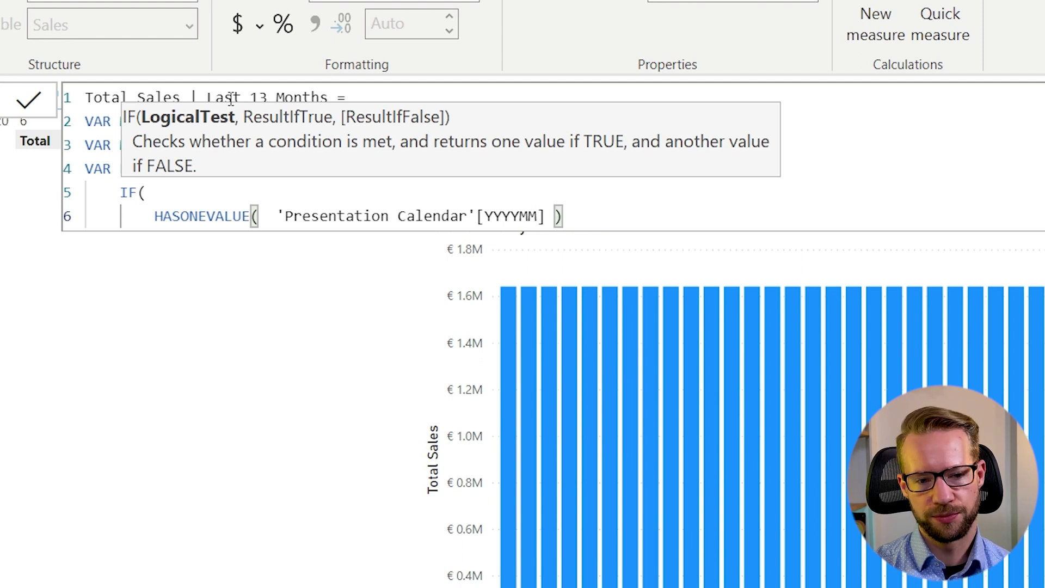
Add the condition && MAX('Presentation Calendar'[Date]) <= MaxDate
type(",")
key("BackSpace")
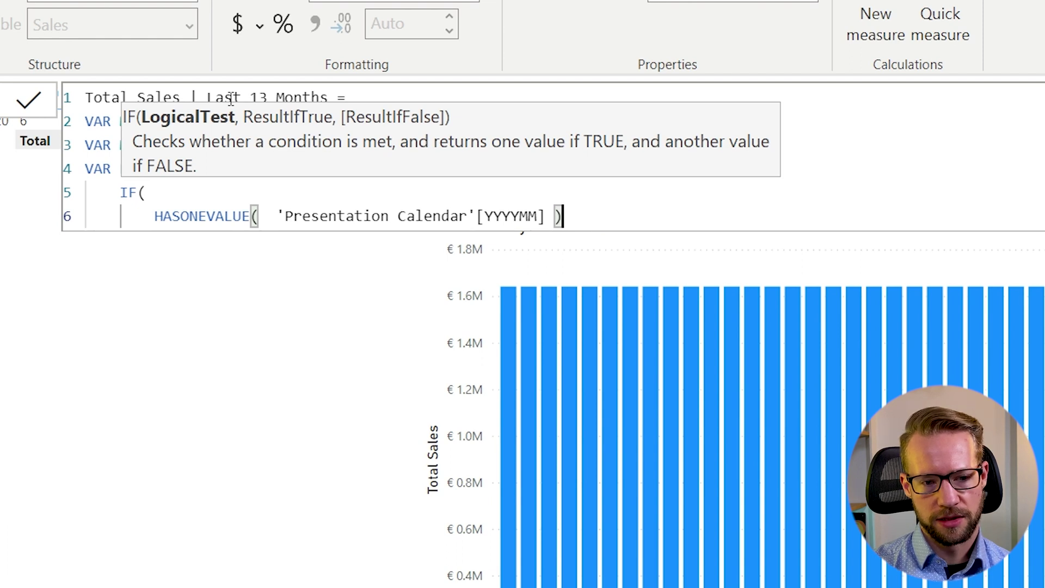
type("&&")
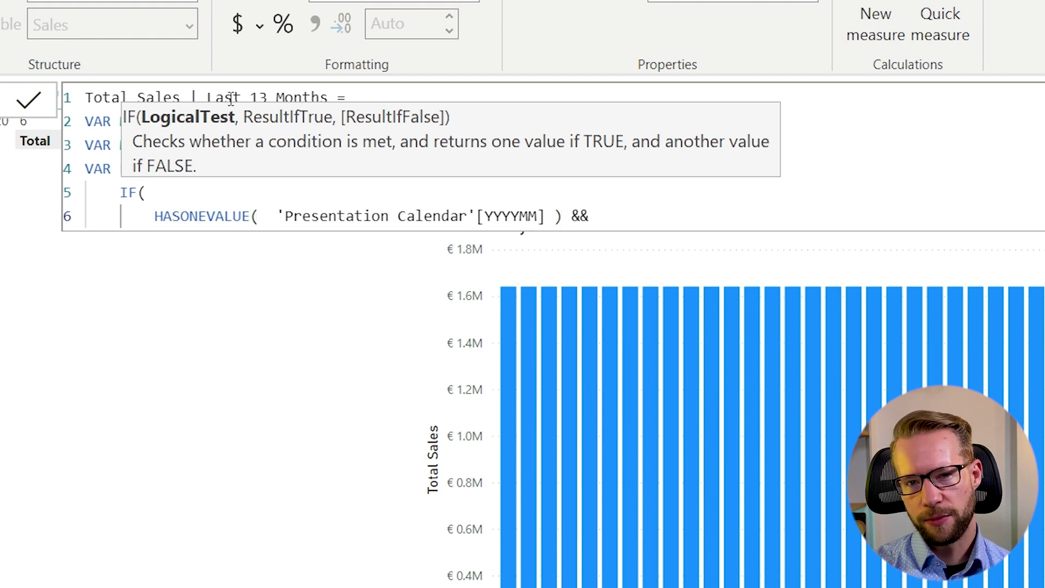
key("Return")
type("max")
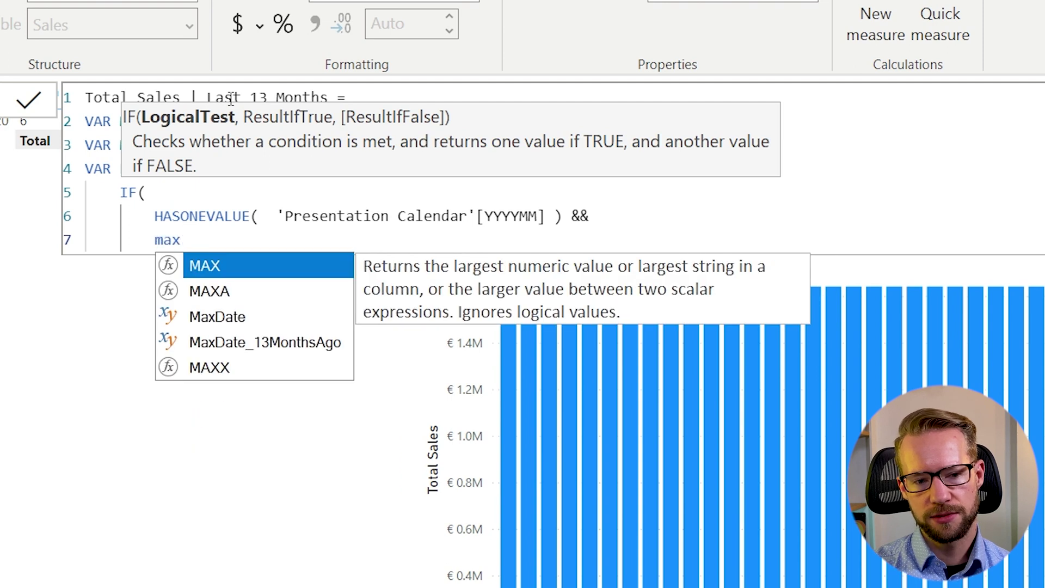
type("(  date")
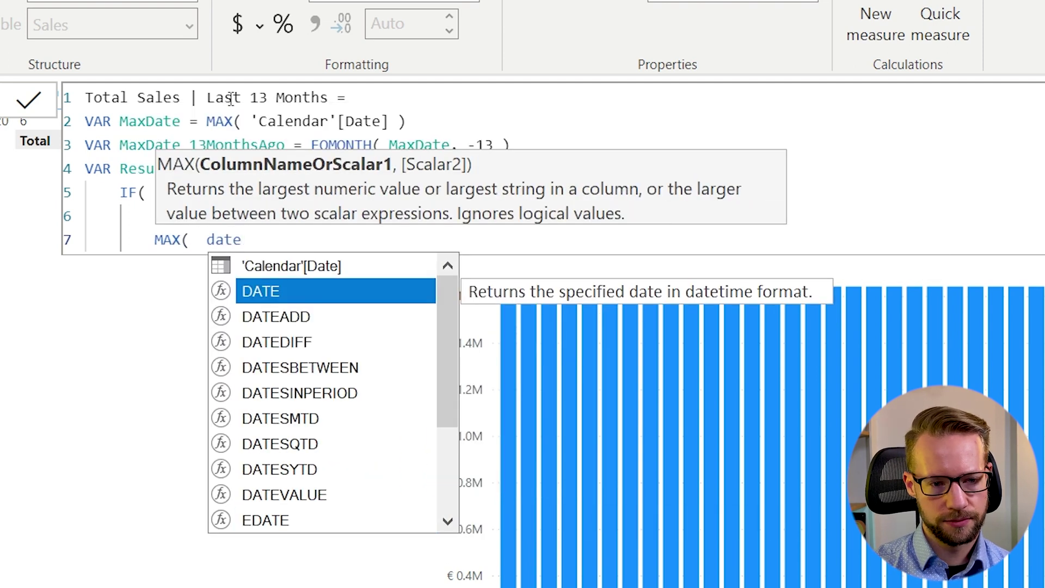
key("BackSpace")
key("BackSpace")
key("BackSpace")
key("BackSpace")
type("presen")
key("Tab")
type("[date")
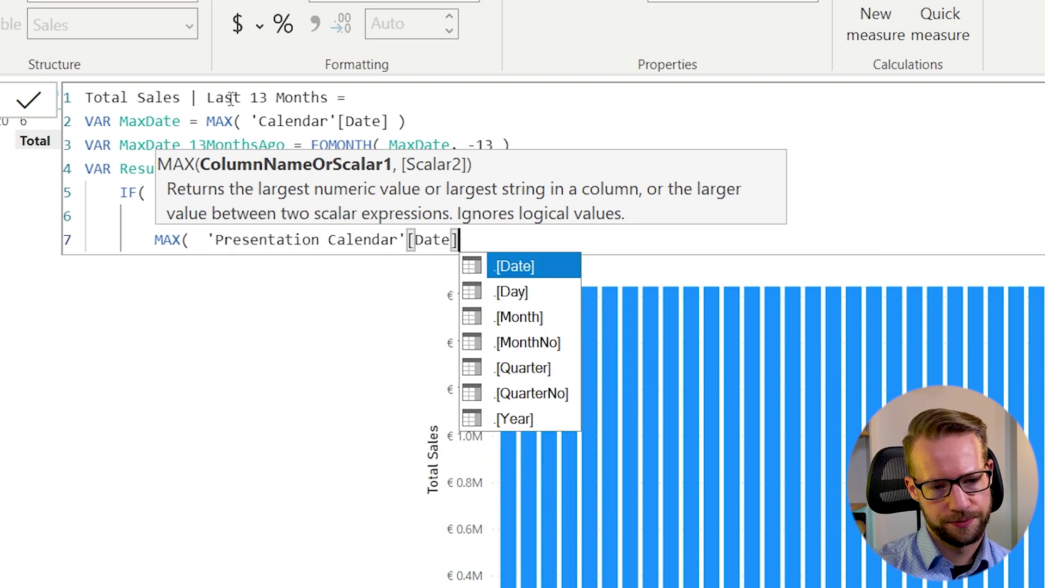
key("Tab")
type(") <")
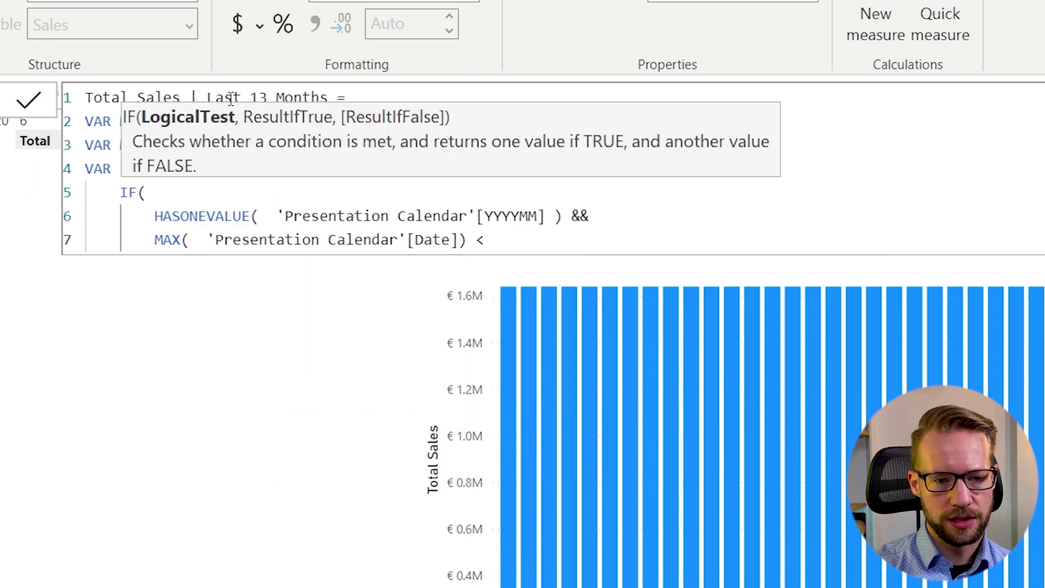
type("= maxd")
key("Tab")
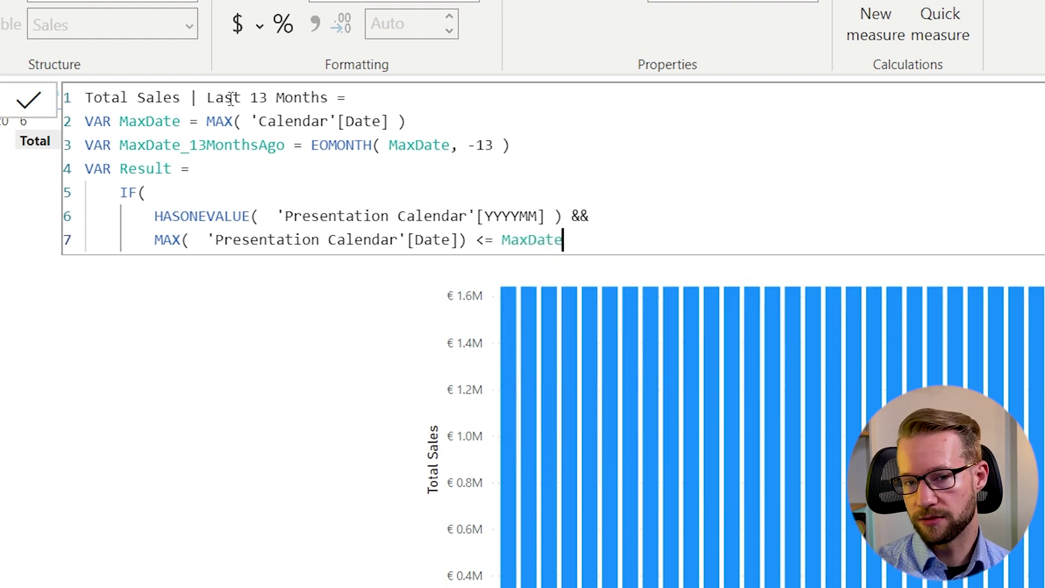
type(")")
key("BackSpace")
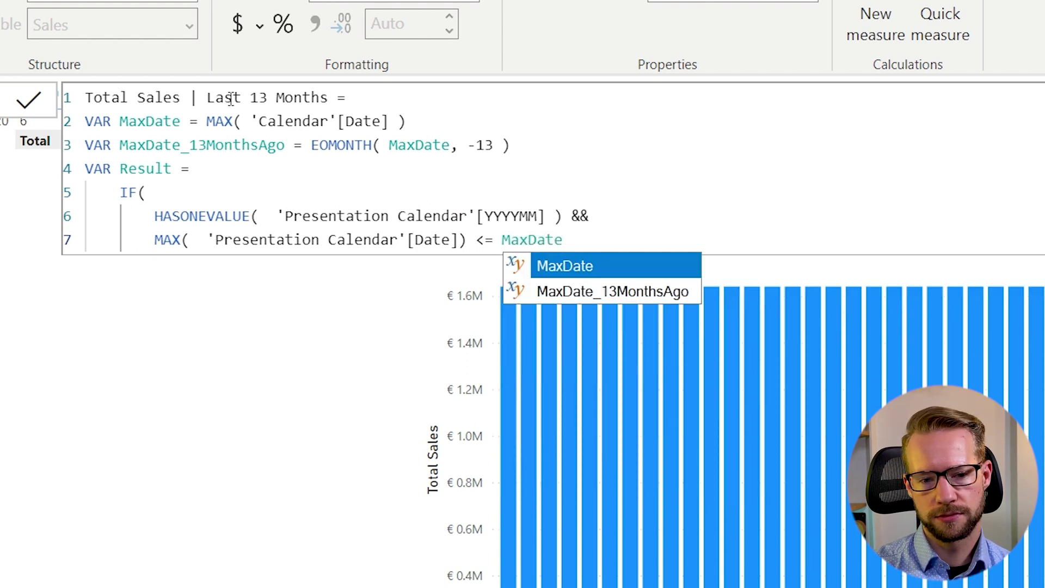
Add the condition && MIN('Presentation Calendar'[Date]) > MaxDate_13MonthsAgo, ending the test with a comma
type("&&")
key("Return")
type("min( date")
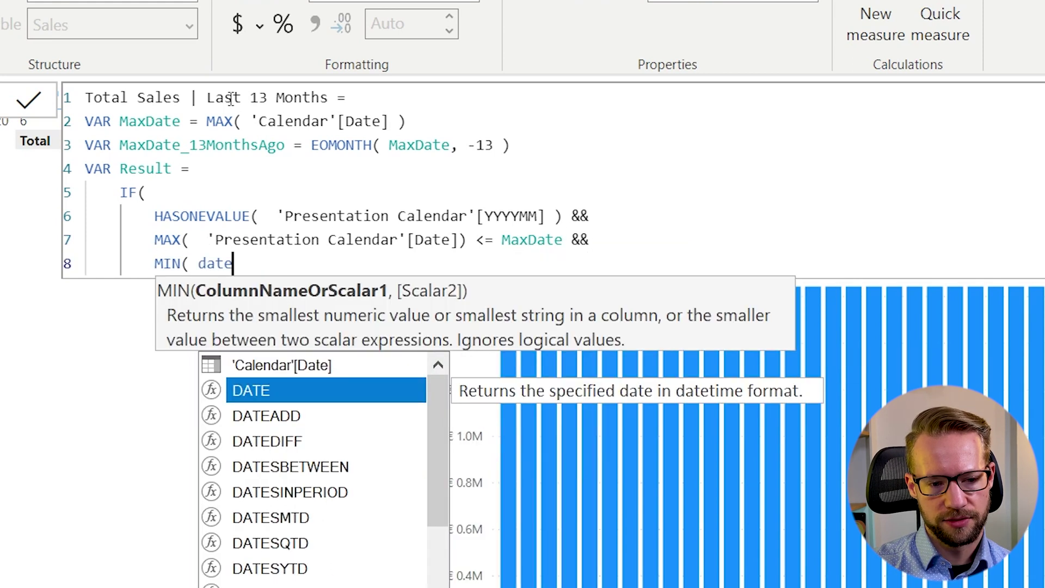
key("BackSpace")
key("BackSpace")
key("BackSpace")
key("BackSpace")
type("present")
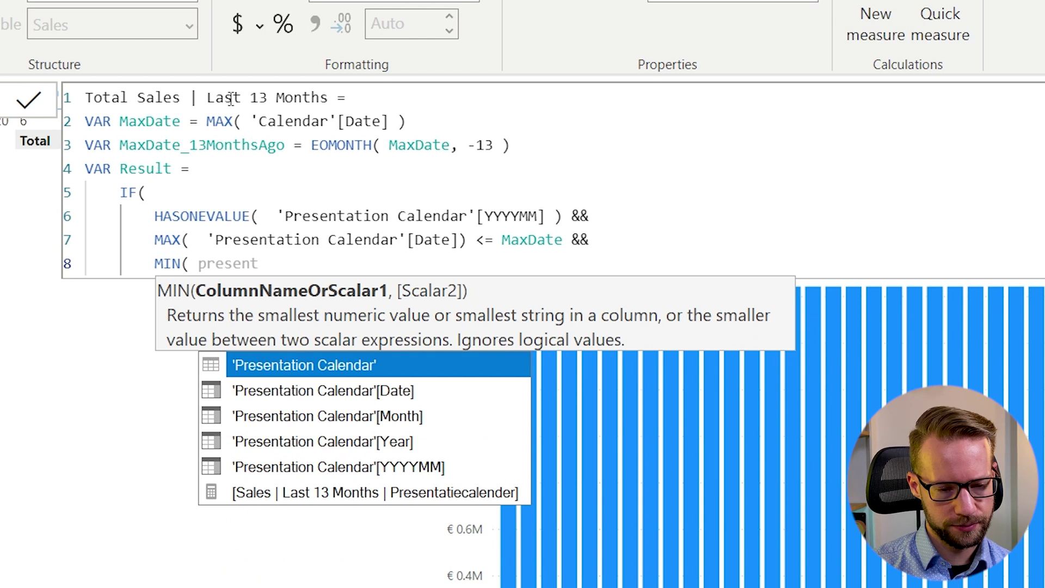
key("Down")
key("Tab")
type("> maxd")
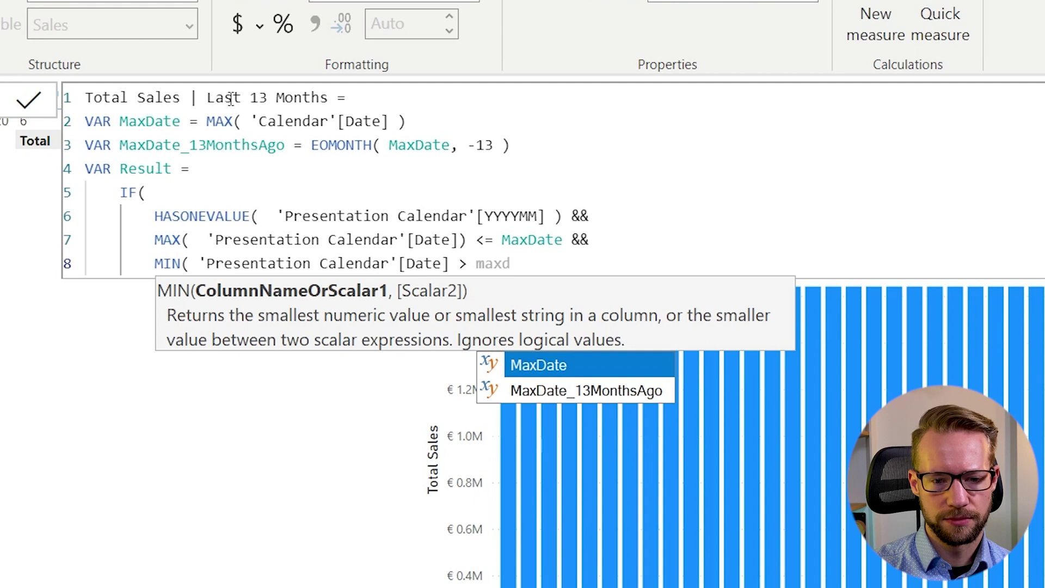
key("Down")
key("Tab")
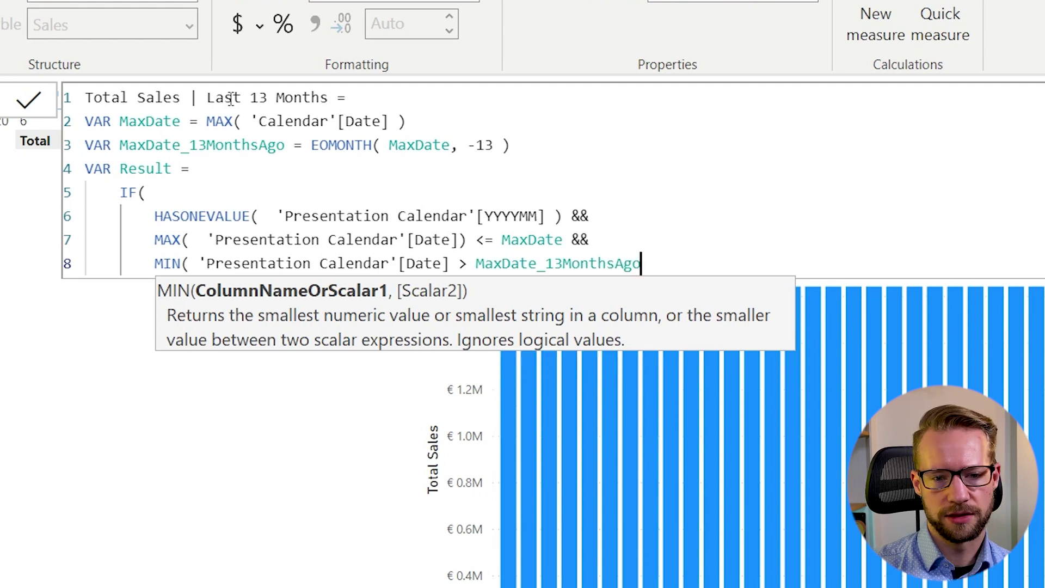
type(")")
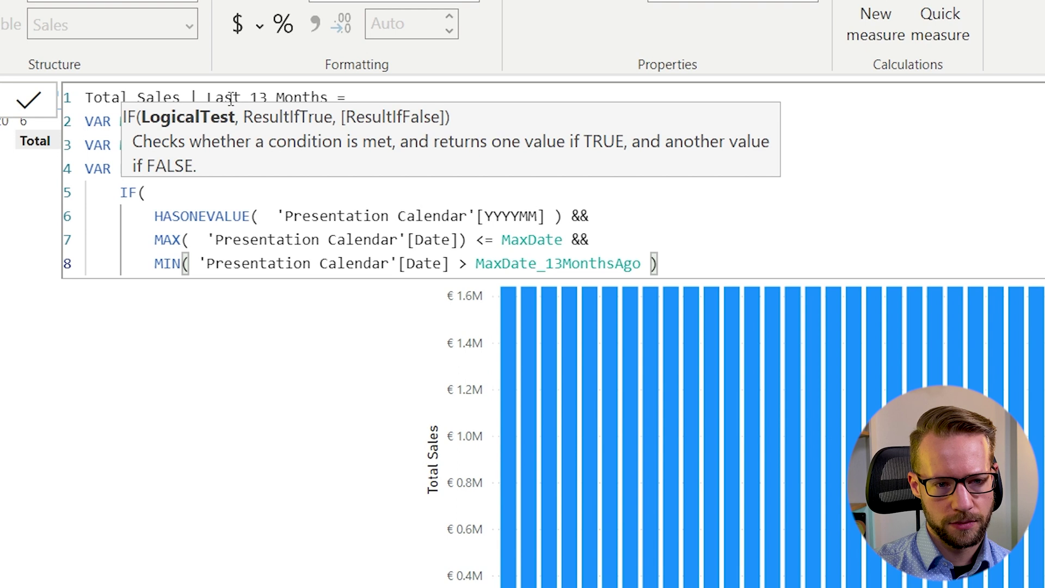
type(",")
key("shift+Return")
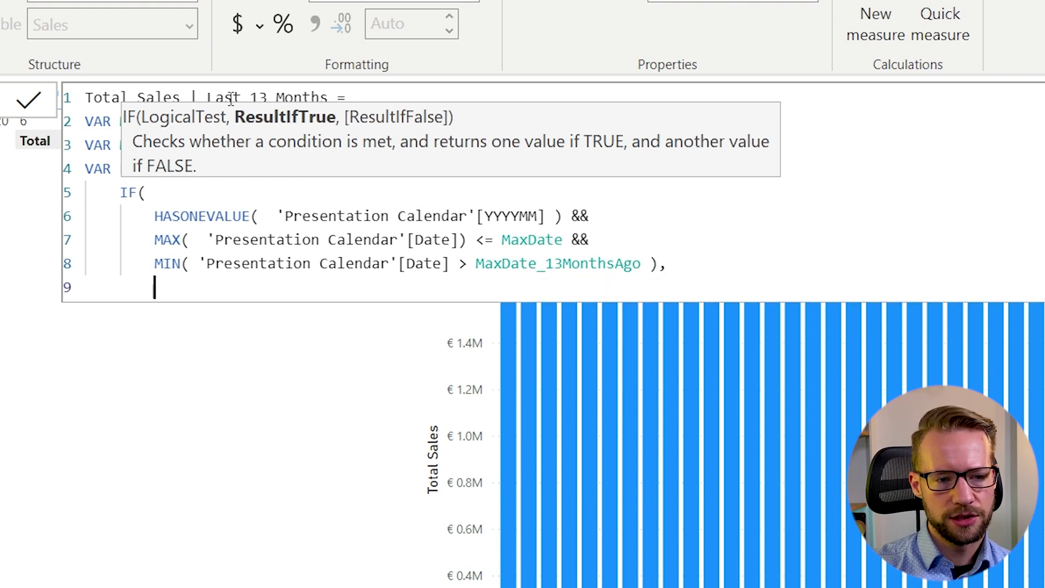
Indent the MAX and MIN condition lines and start an indented line for the true result
key("Up")
key("Tab")
key("Up")
key("Left")
key("Left")
key("Left")
key("Tab")
key("Down")
key("End")
key("Down")
key("Tab")
key("Tab")
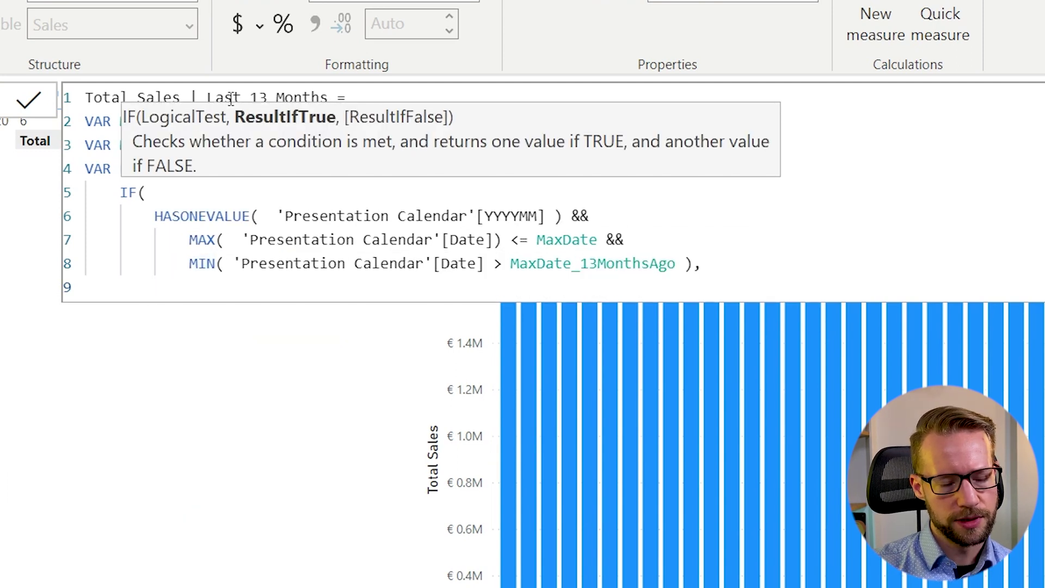
Begin CALCULATE( with [Total Sales] as its expression, using IntelliSense
type("calc")
key("Tab")
key("shift+Return")
type("[sales")
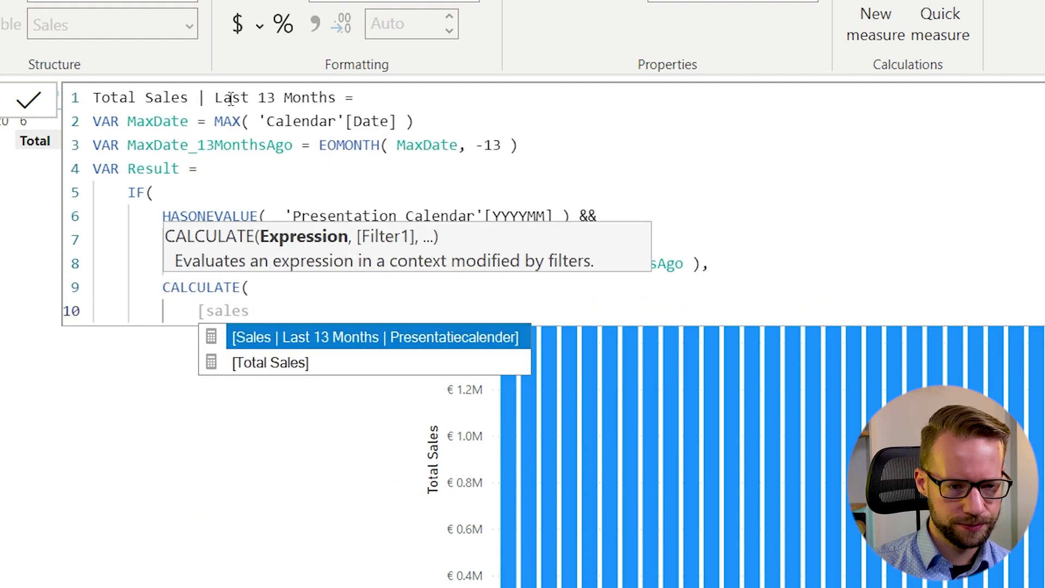
key("Down")
key("Tab")
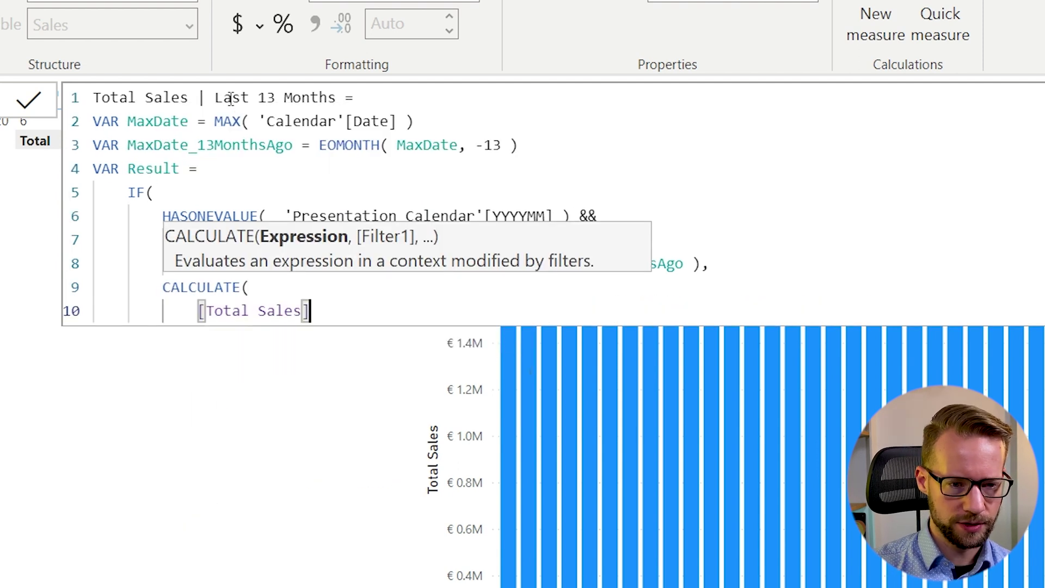
type(",")
key("shift+Return")
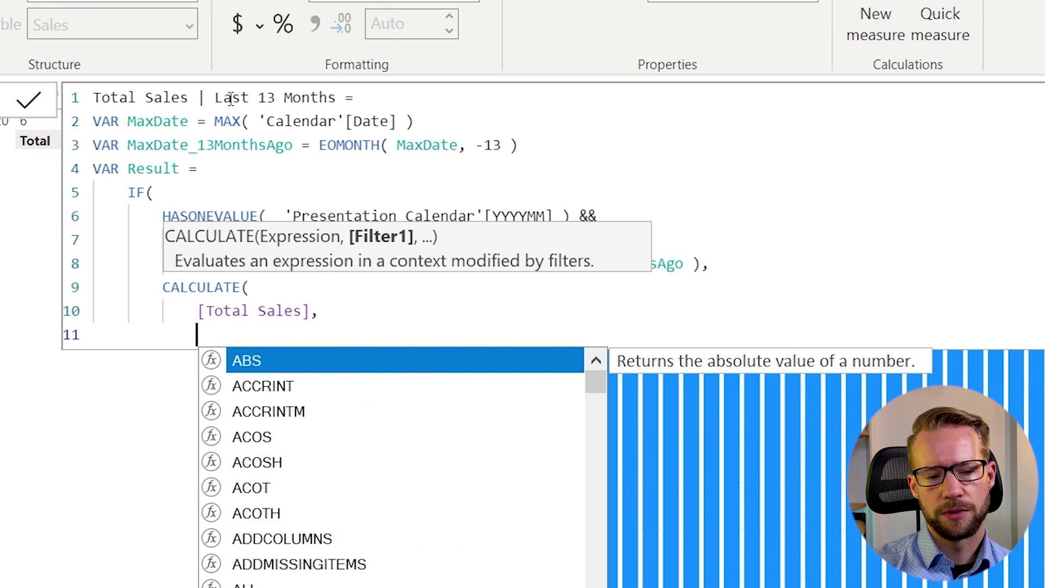
Add FILTER( ALL( 'Calendar'[Month], as CALCULATE's filter argument
type("filter")
key("Tab")
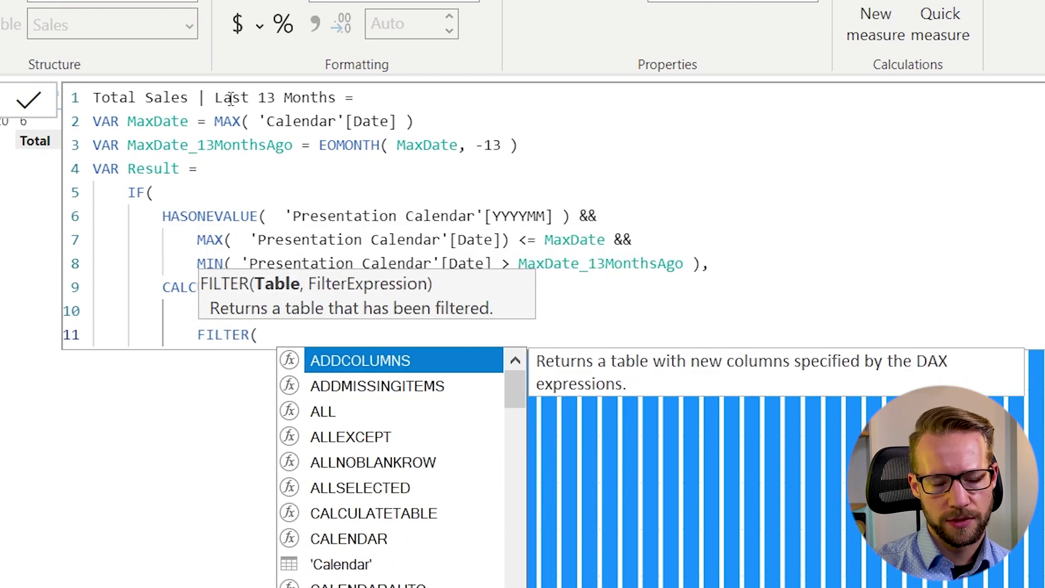
type("al")
key("Tab")
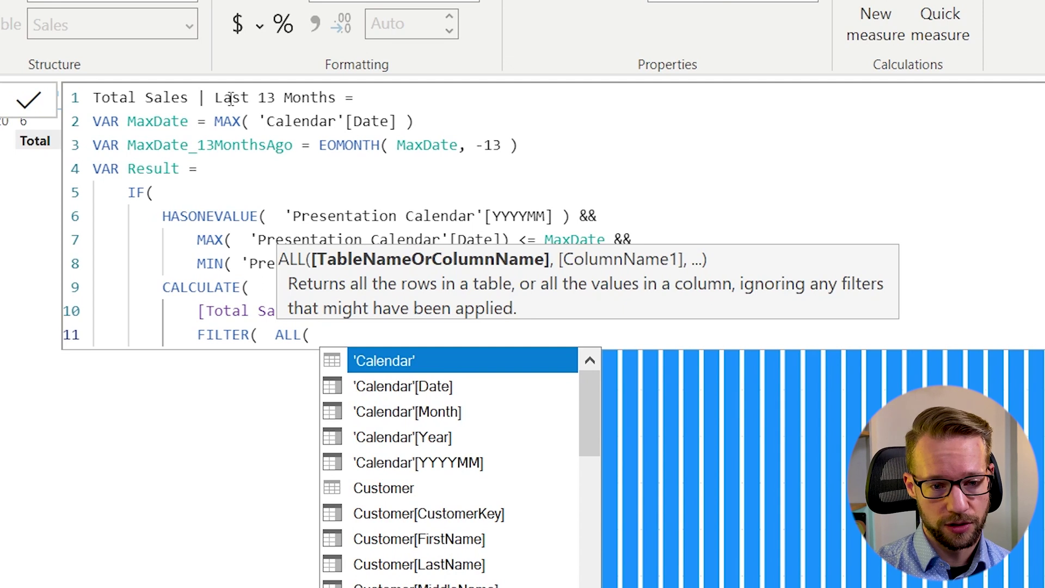
key("Down")
key("Down")
key("Tab")
type(",")
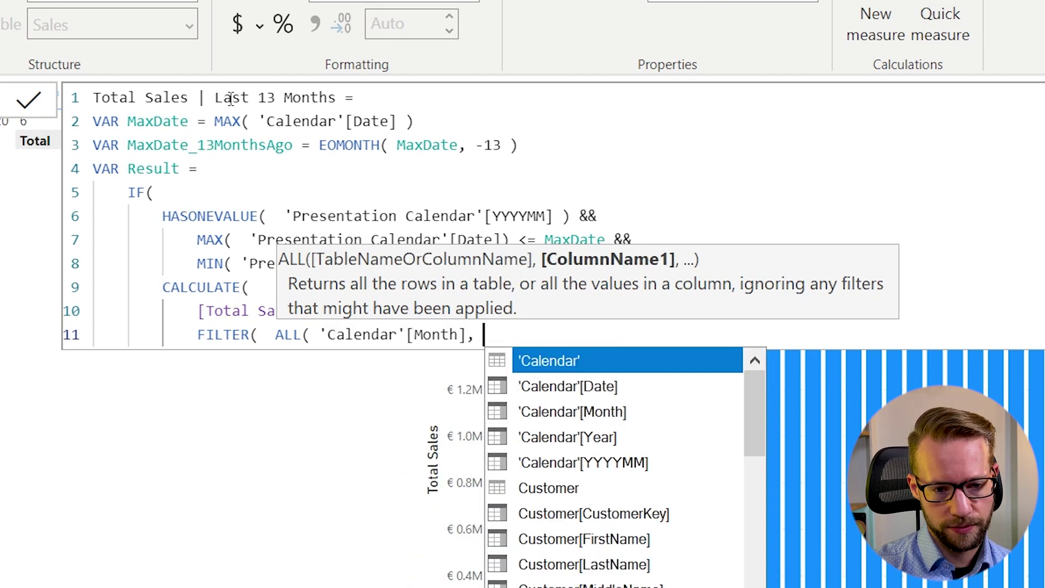
Add 'Calendar'[Year] and 'Calendar'[YYYYMM] to ALL and close it
key("Down")
key("Down")
key("Down")
key("Down")
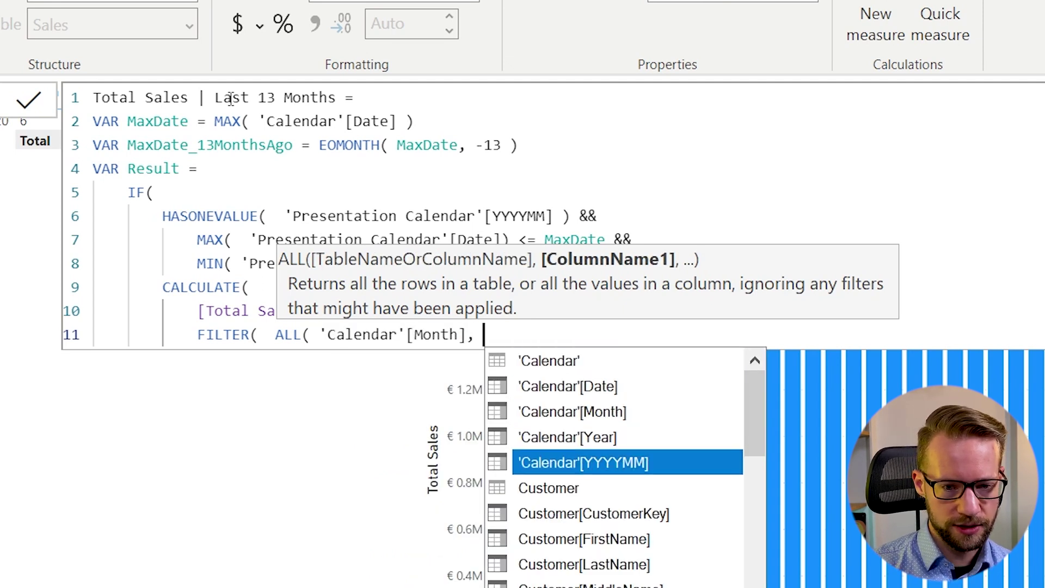
key("Up")
key("Tab")
type(",")
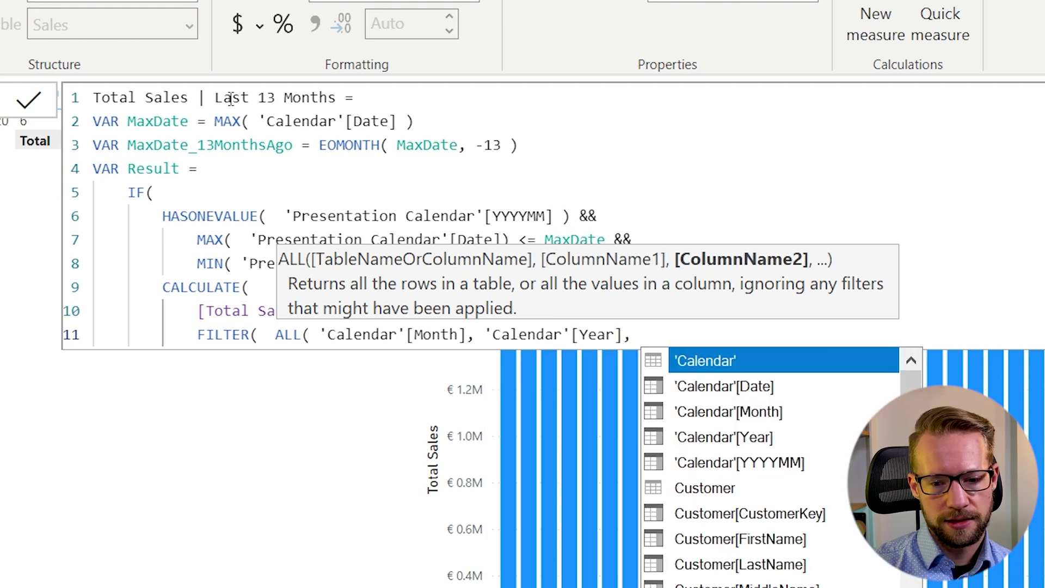
key("Down")
key("Down")
key("Down")
key("Down")
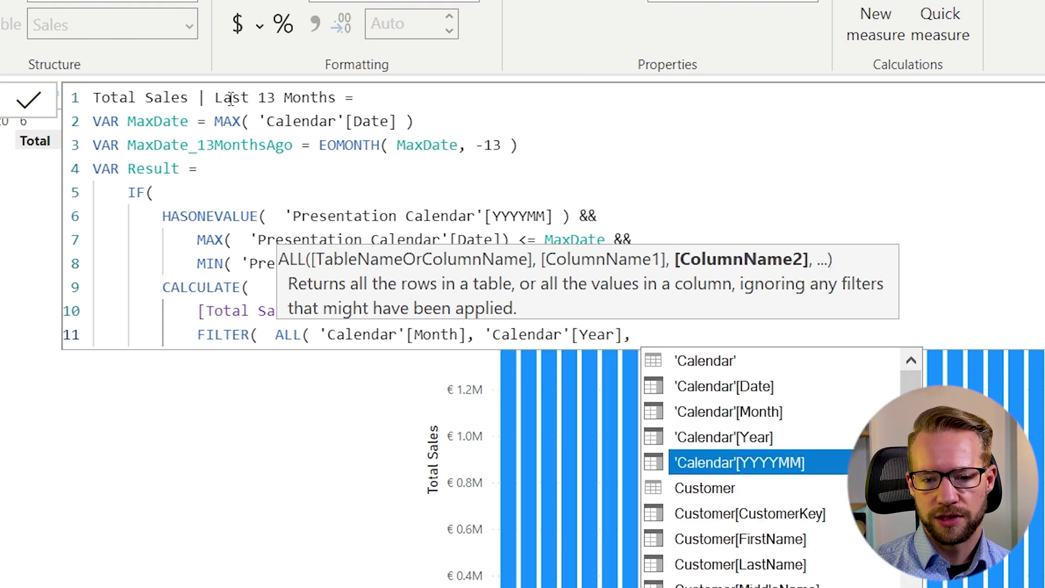
key("Tab")
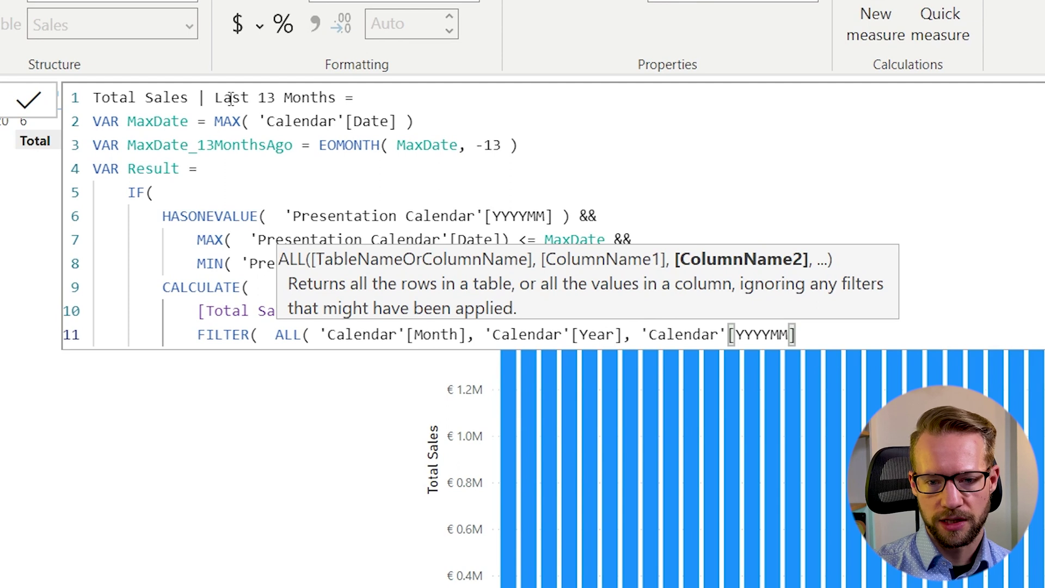
type(")")
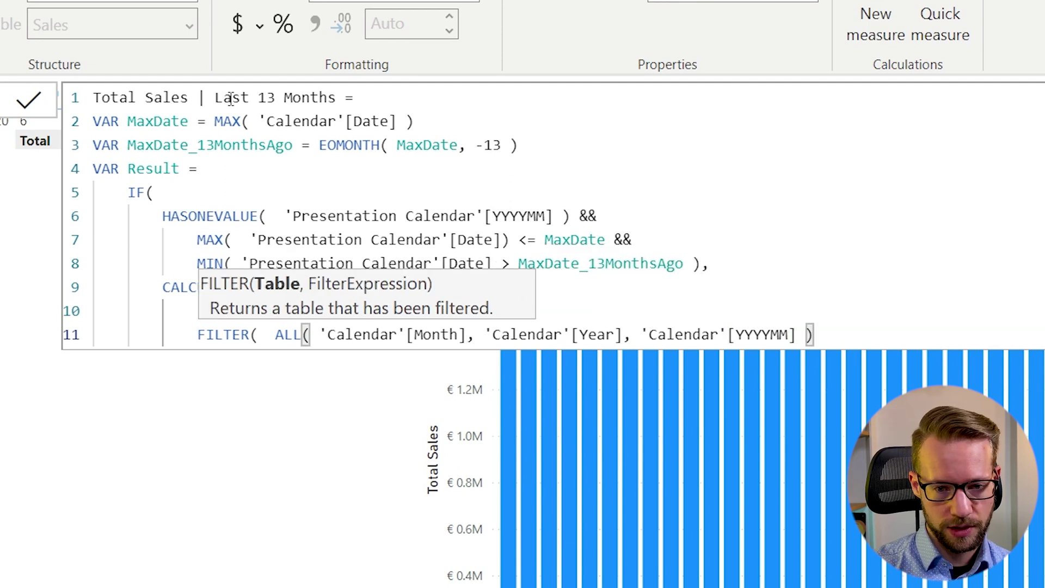
type(",")
key("shift+Return")
Add the condition 'Calendar'[Month] = VALUES('Presentation Calendar'[Month]) &&
key("Tab")
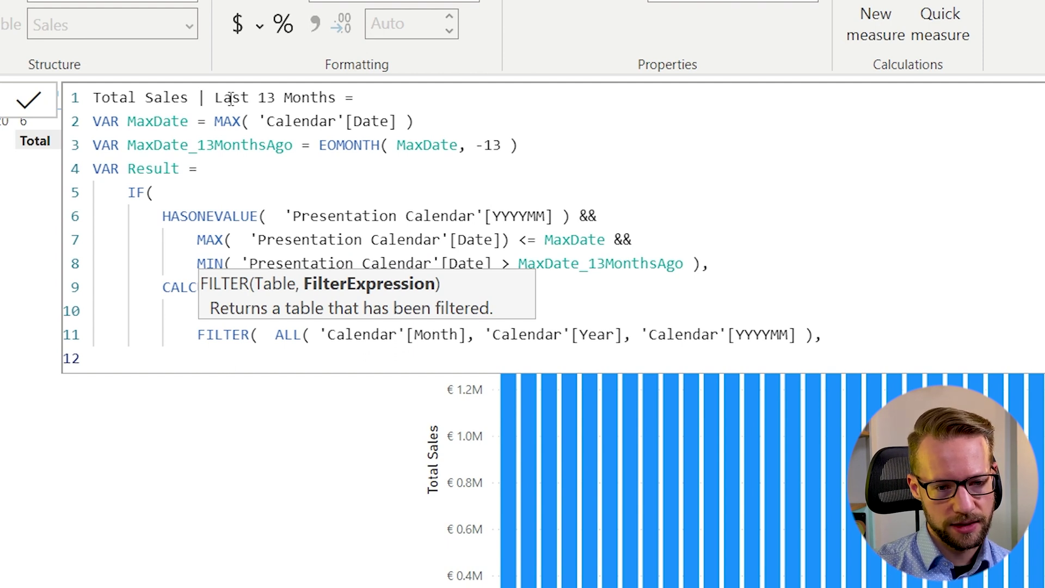
type("calendar")
key("Down")
key("Down")
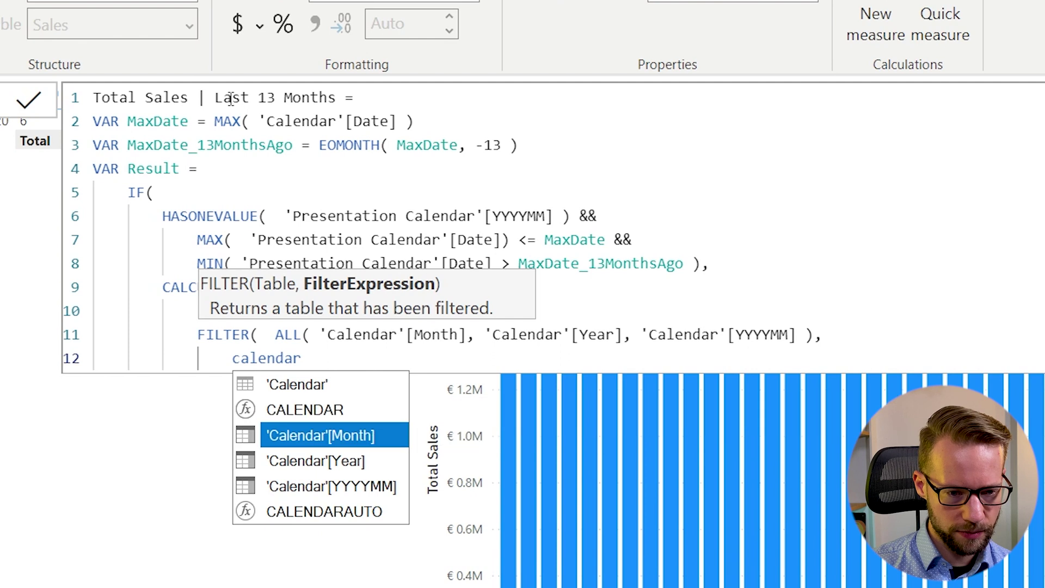
key("Tab")
type("= values")
key("Tab")
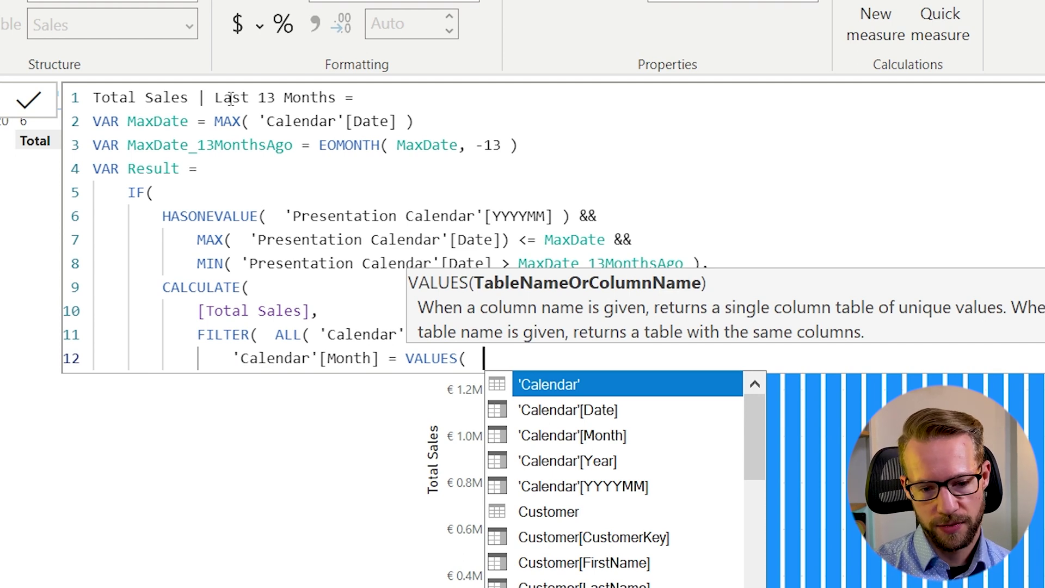
type("prese")
key("Down")
key("Down")
key("Down")
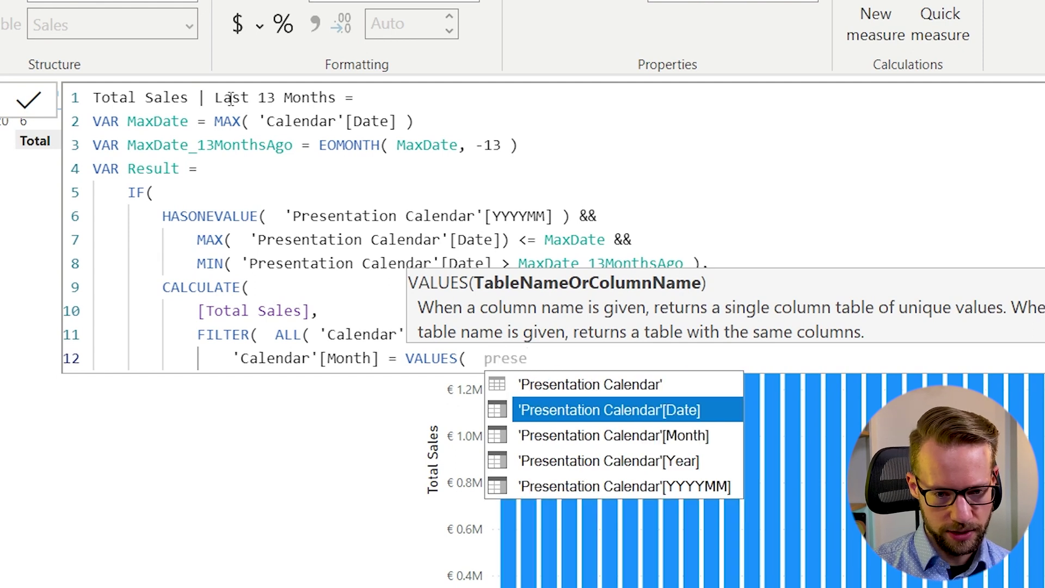
key("Up")
key("Tab")
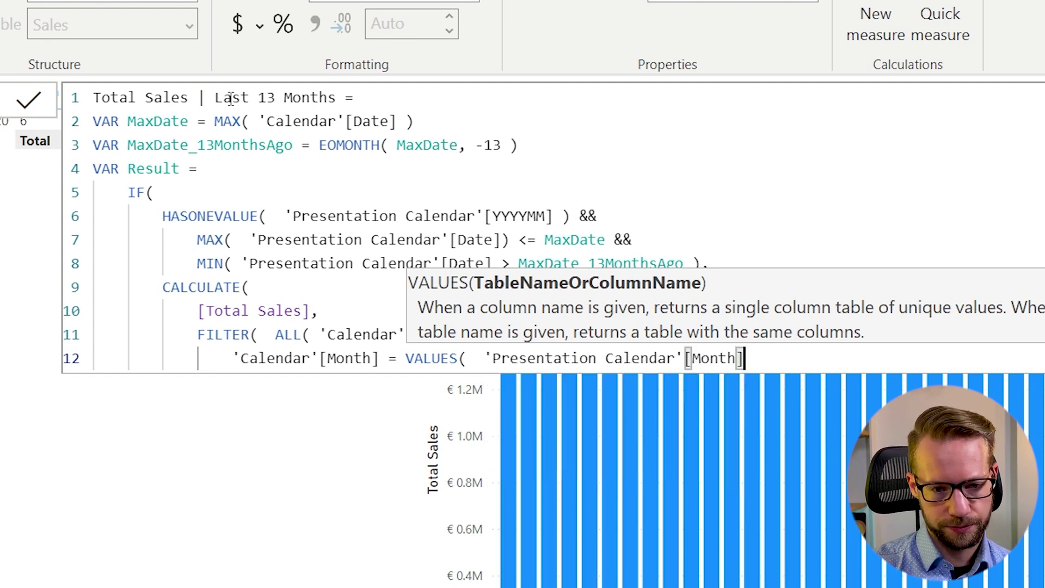
type(") &&")
key("shift+Return")
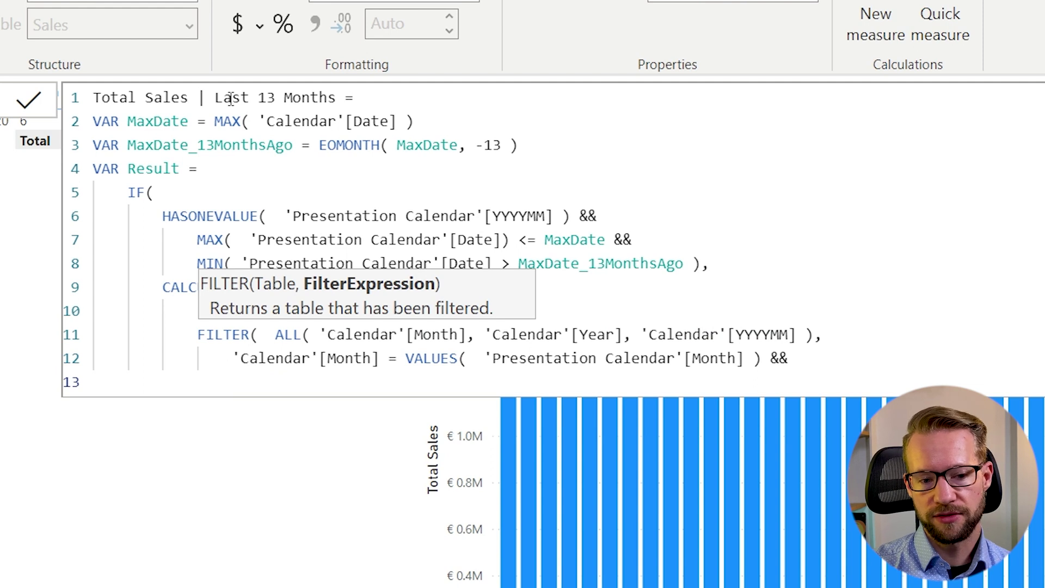
Add 'Calendar'[Year] = VALUES('Presentation Calendar'[Year]) and close the FILTER
type("year")
key("Down")
key("Down")
key("Down")
key("Down")
key("Up")
key("Up")
key("Up")
key("Up")
key("Tab")
type("= values")
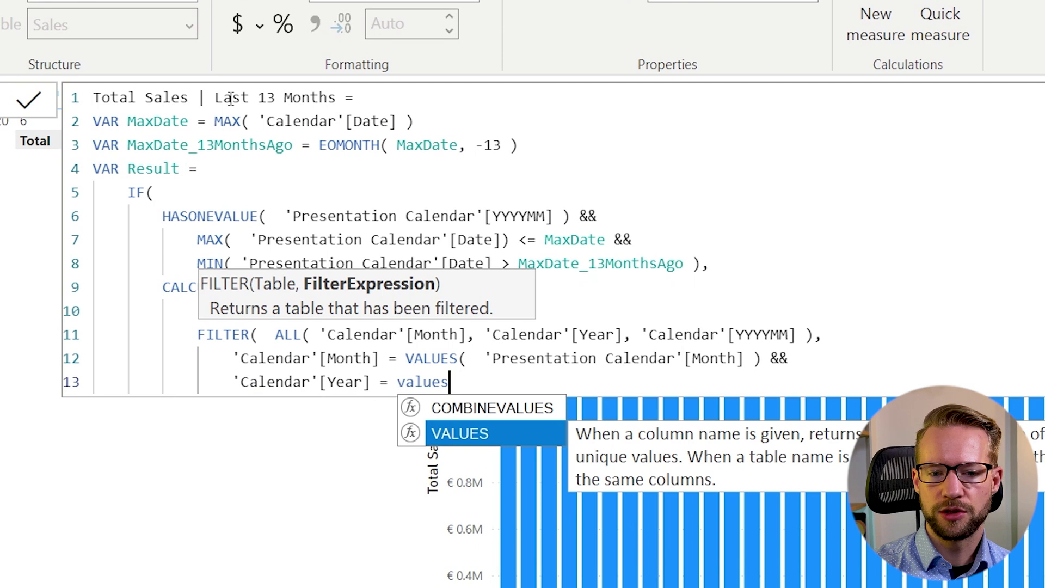
key("Tab")
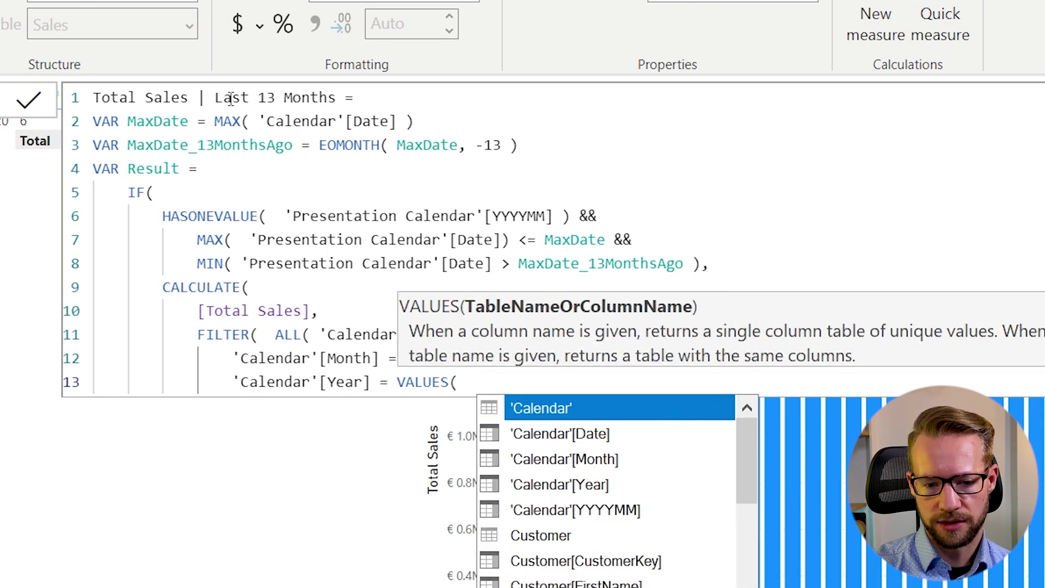
type("presen")
key("Down")
key("Down")
key("Down")
key("Tab")
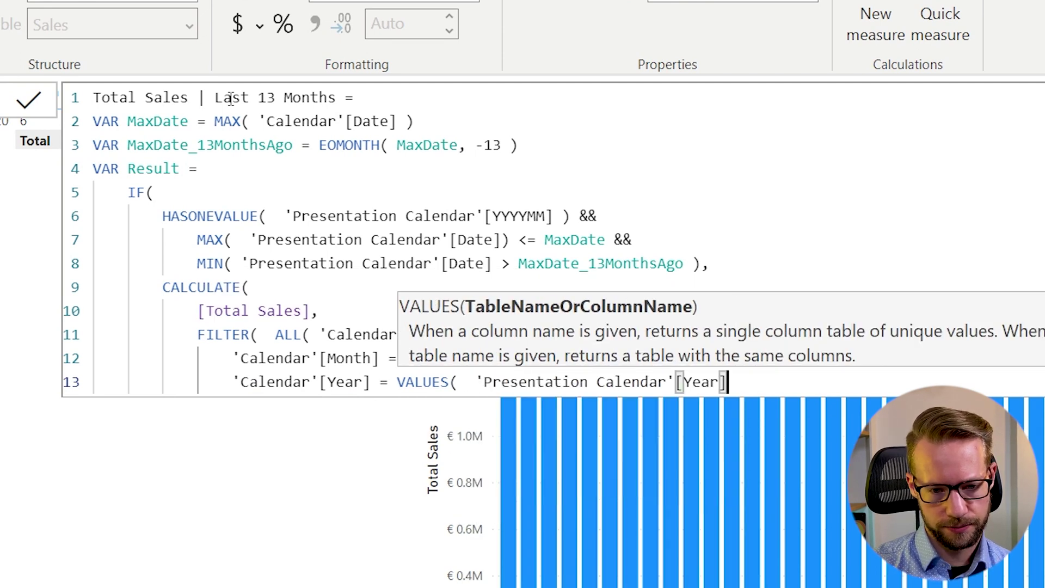
type(")")
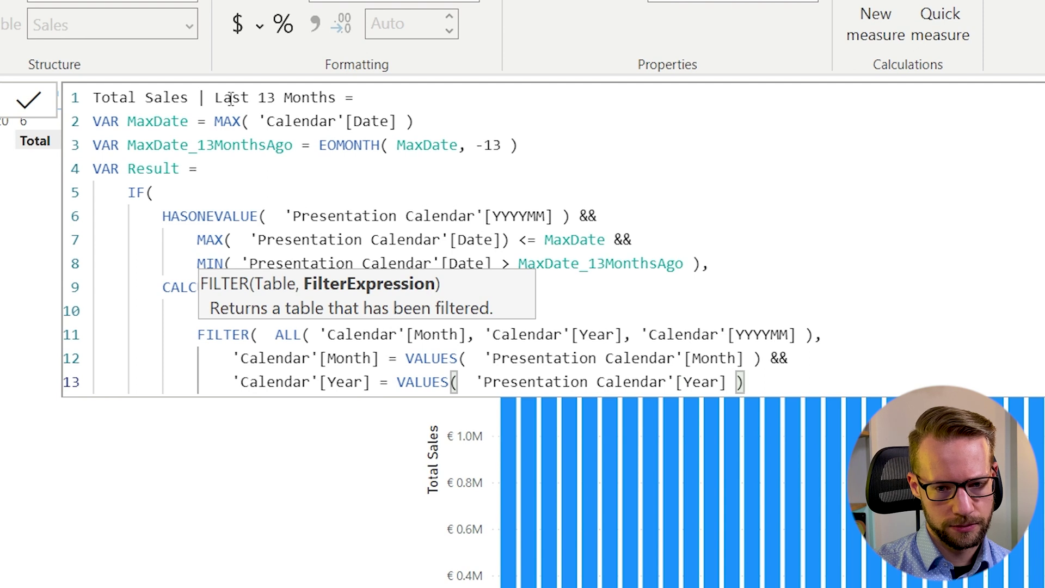
type(" )")
Close CALCULATE, add BLANK() as the IF's false result, and close the IF
key("Return")
type(")")
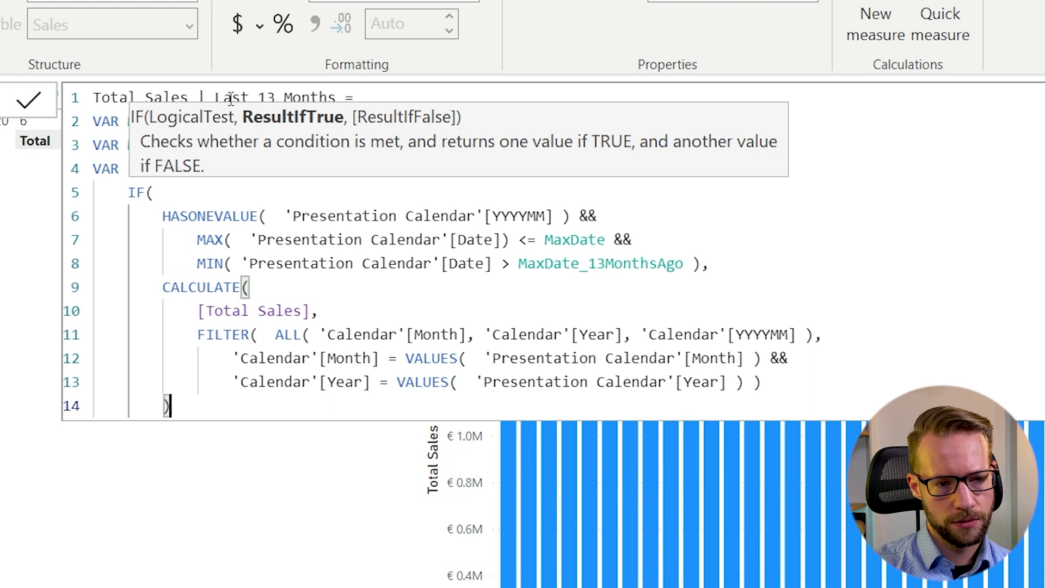
type(",")
key("Return")
type("blank")
key("Tab")
type(")")
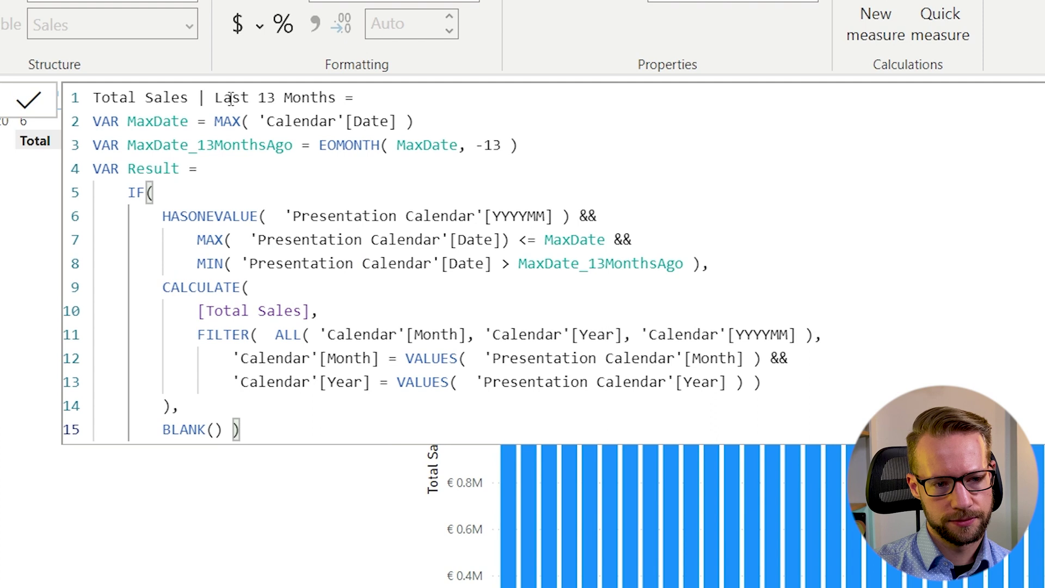
key("Left")
key("Return")
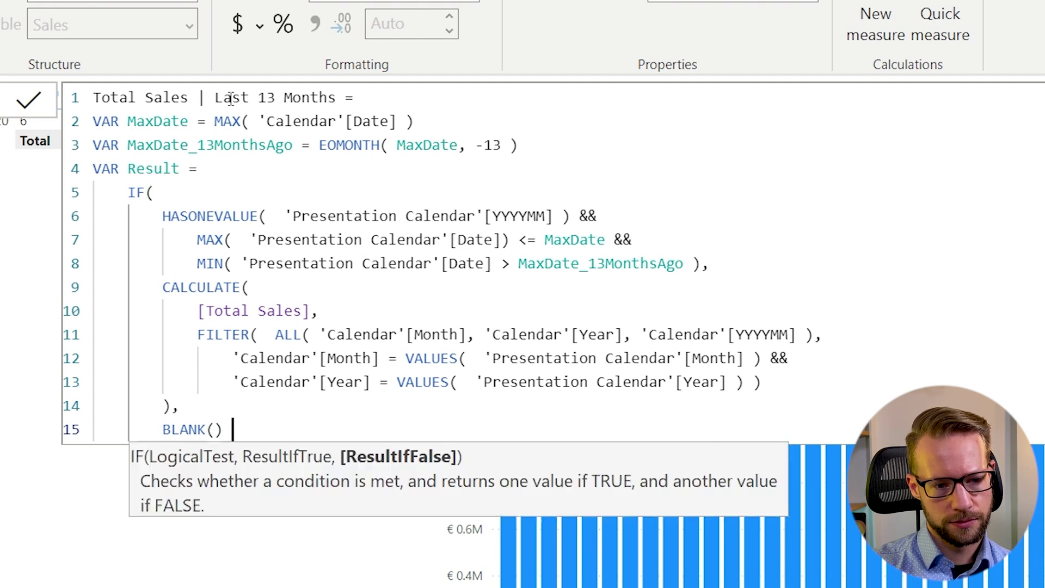
Add RETURN Result at the end and commit the measure
key("End")
key("Return")
key("BackSpace")
type("RETURN")
key("Return")
type("Result")
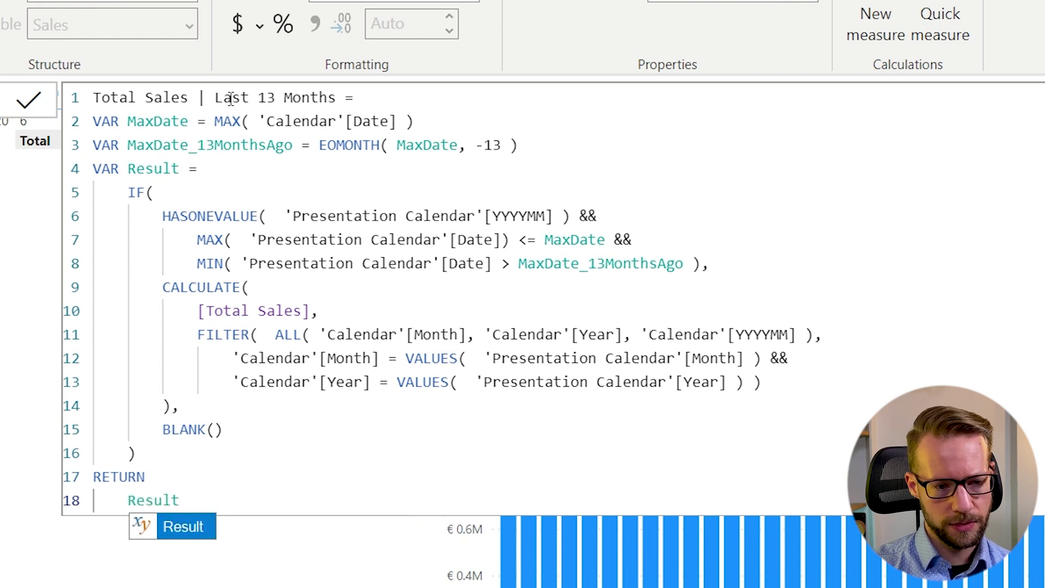
key("Escape")
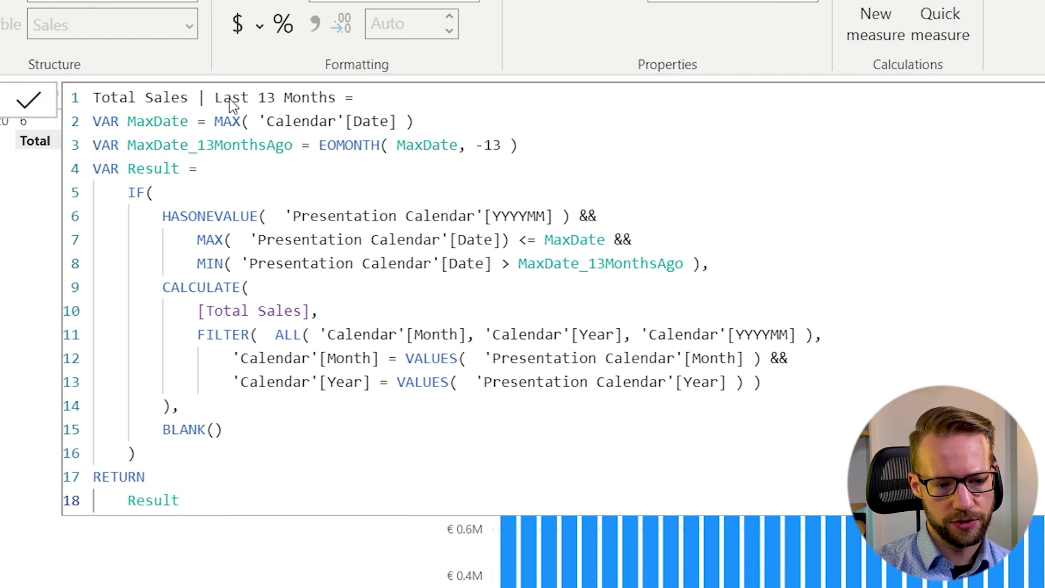
key("Return")
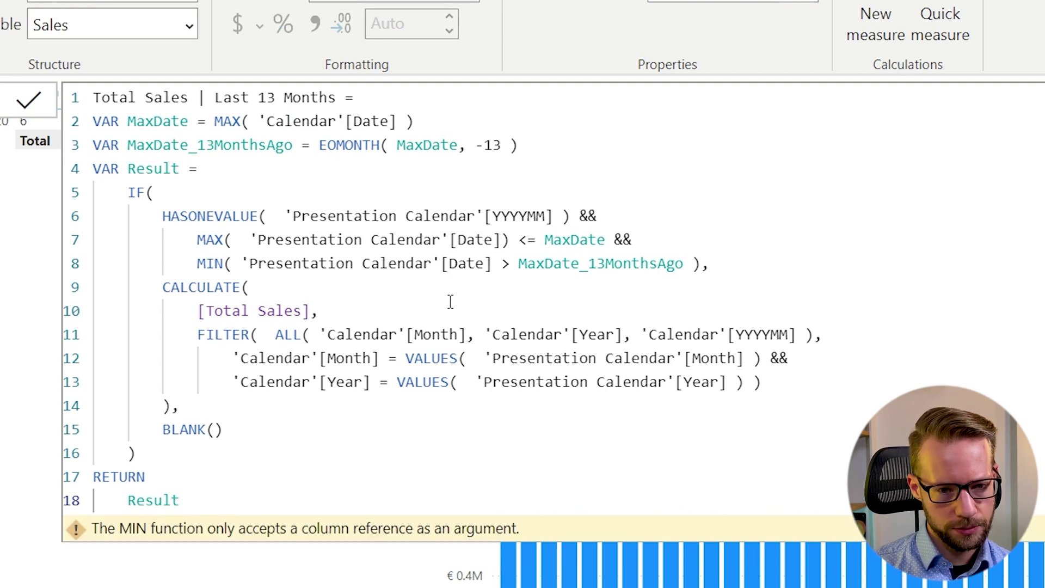
Move MIN's closing bracket to right after 'Presentation Calendar'[Date] and recommit the measure
left_click(494, 265)
type(")")
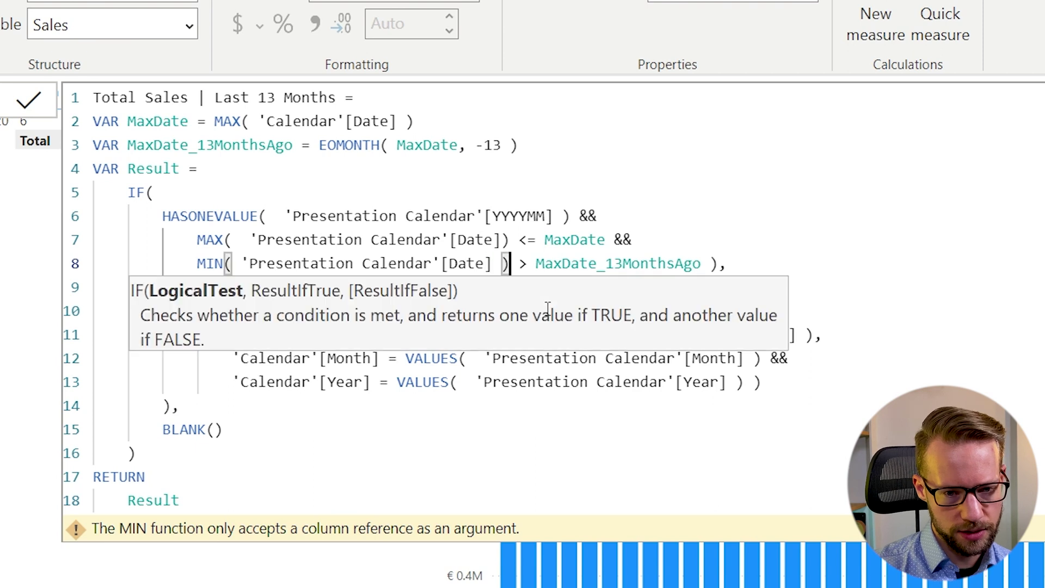
key("BackSpace")
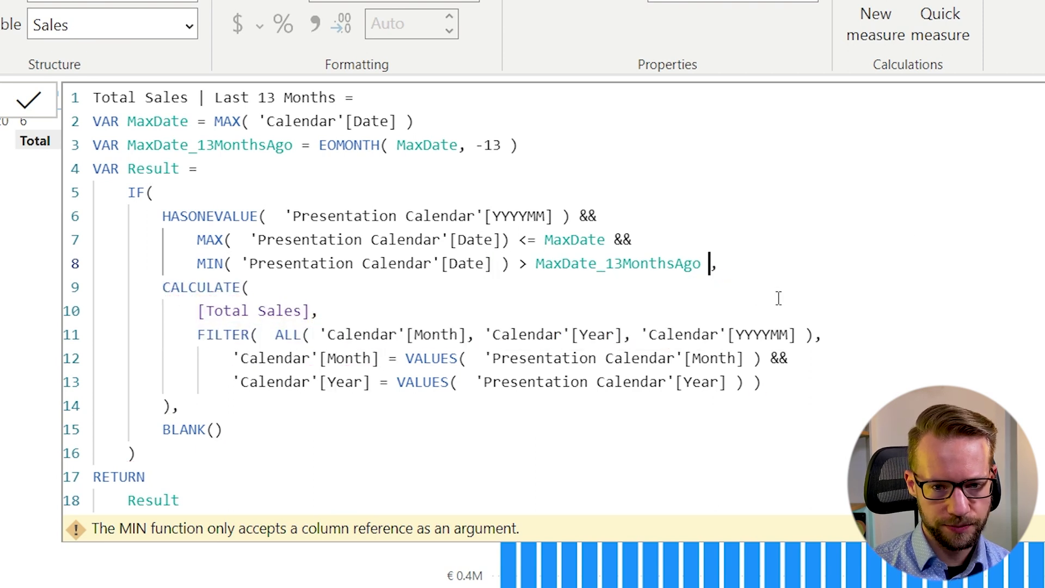
key("Down")
key("Return")
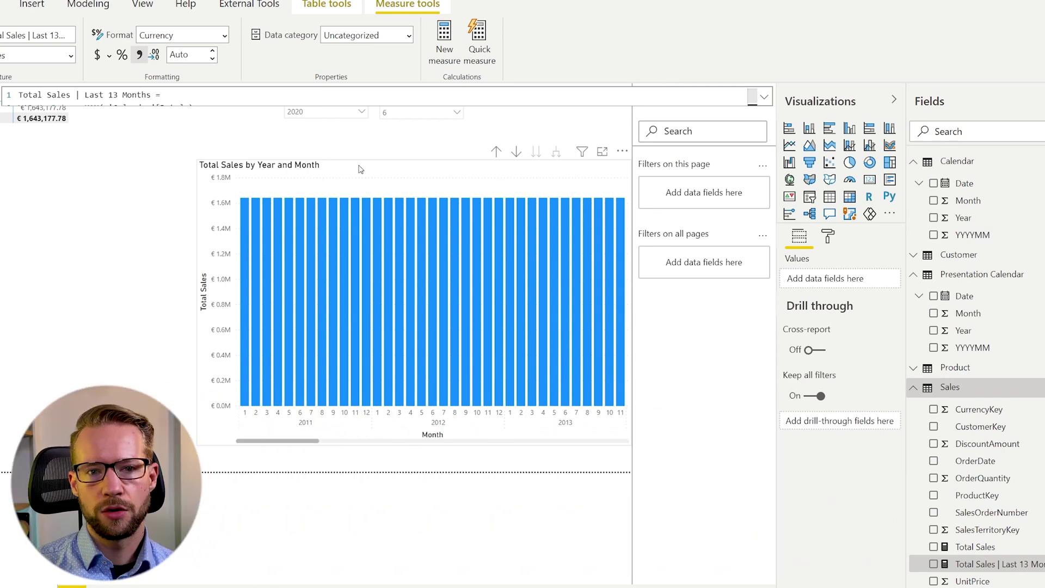
Replace Total Sales with Total Sales | Last 13 Months in the column chart's values
left_click(359, 169)
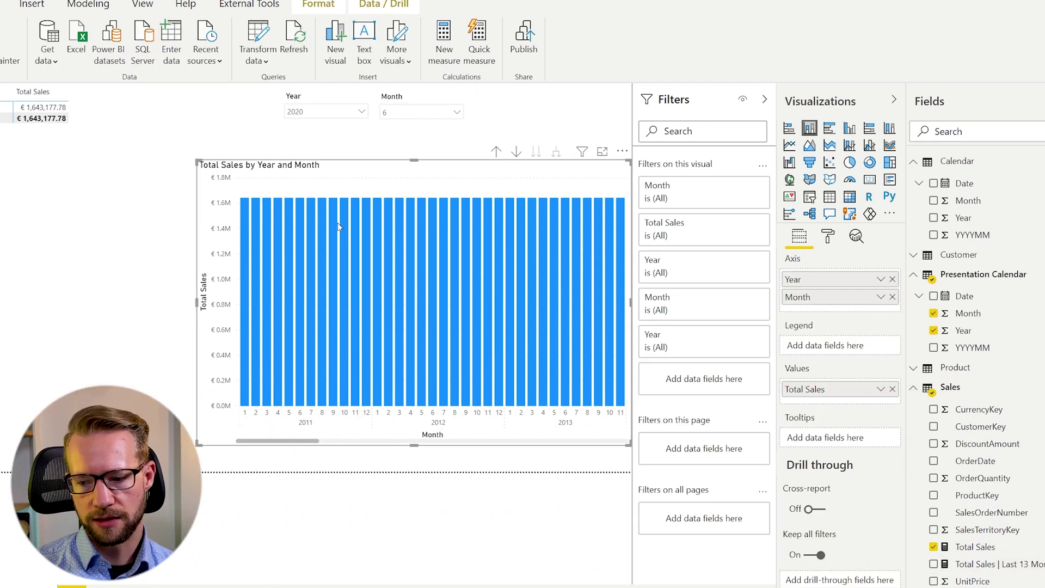
left_click(894, 389)
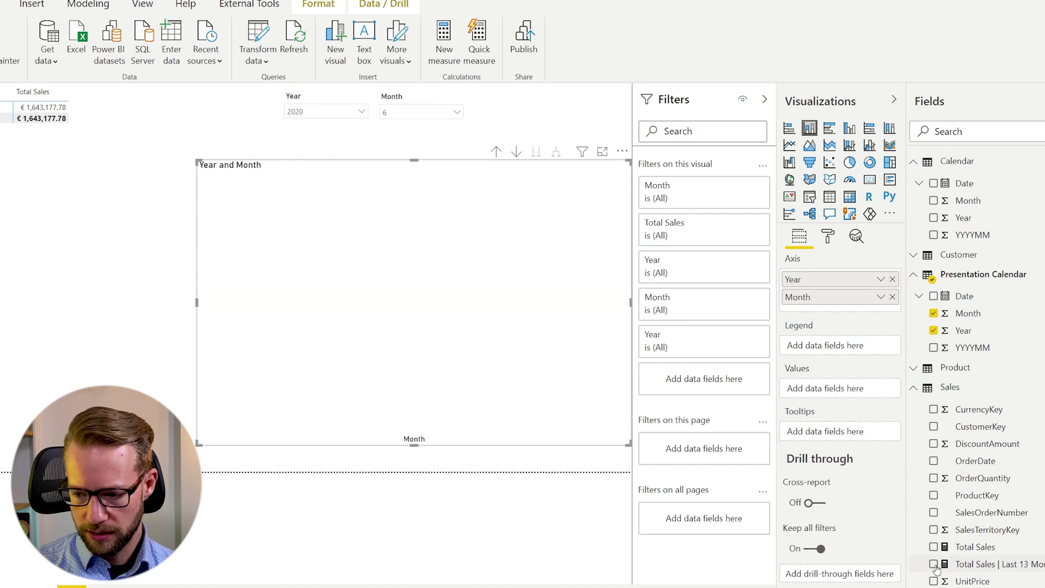
left_click(934, 565)
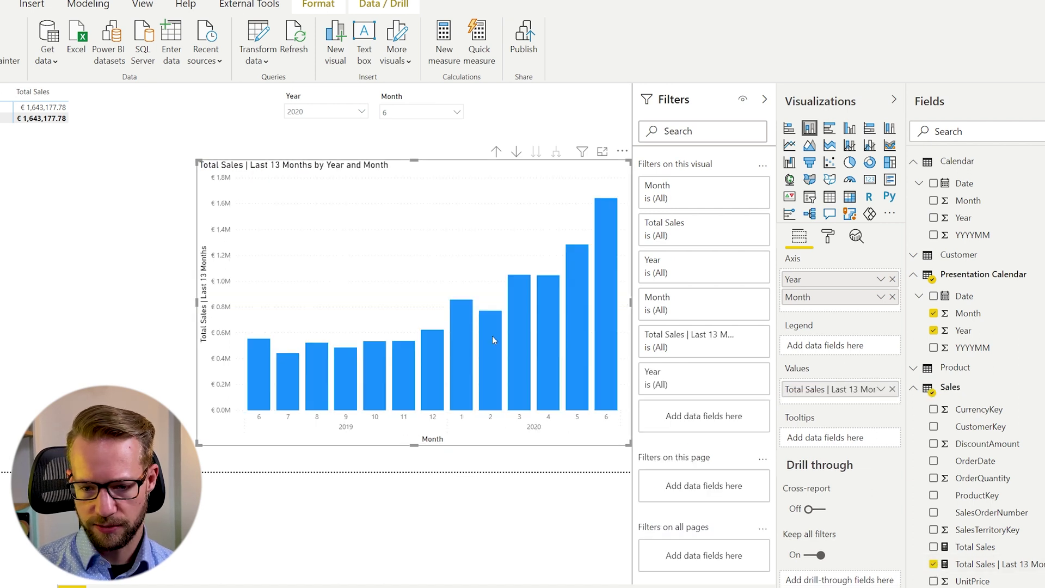
mouse_move(412, 357)
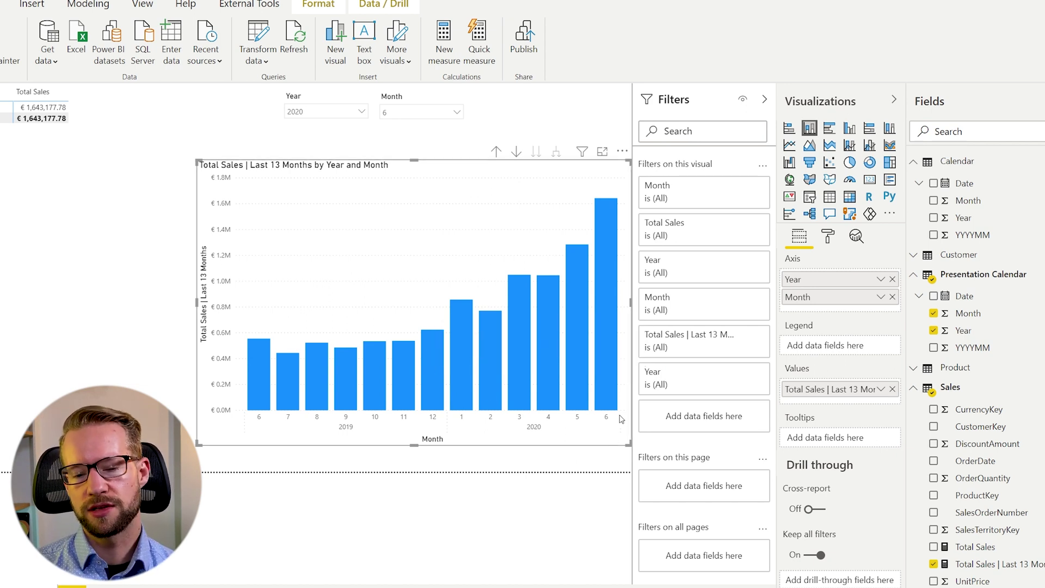
Set the Month slicer to 12
left_click(415, 112)
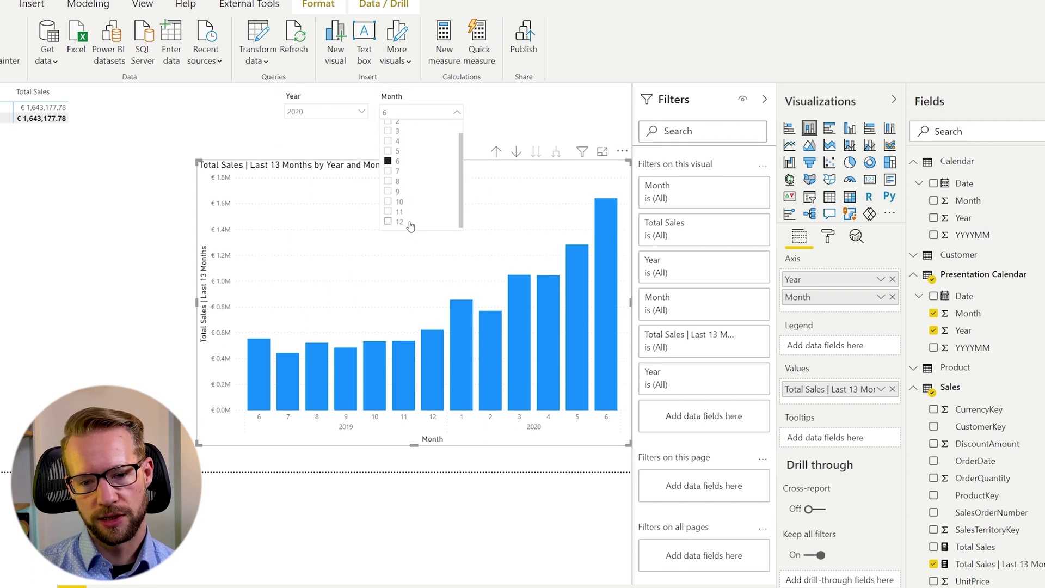
left_click(408, 224)
left_click(557, 118)
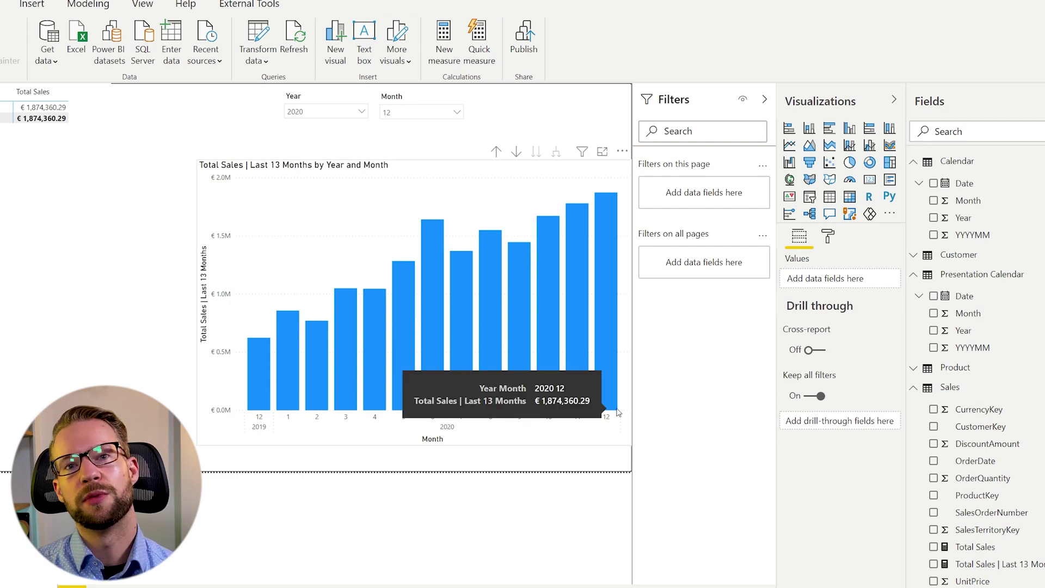
Change the Month slicer to 1 and select the Total Sales | Last 13 Months measure
left_click(395, 99)
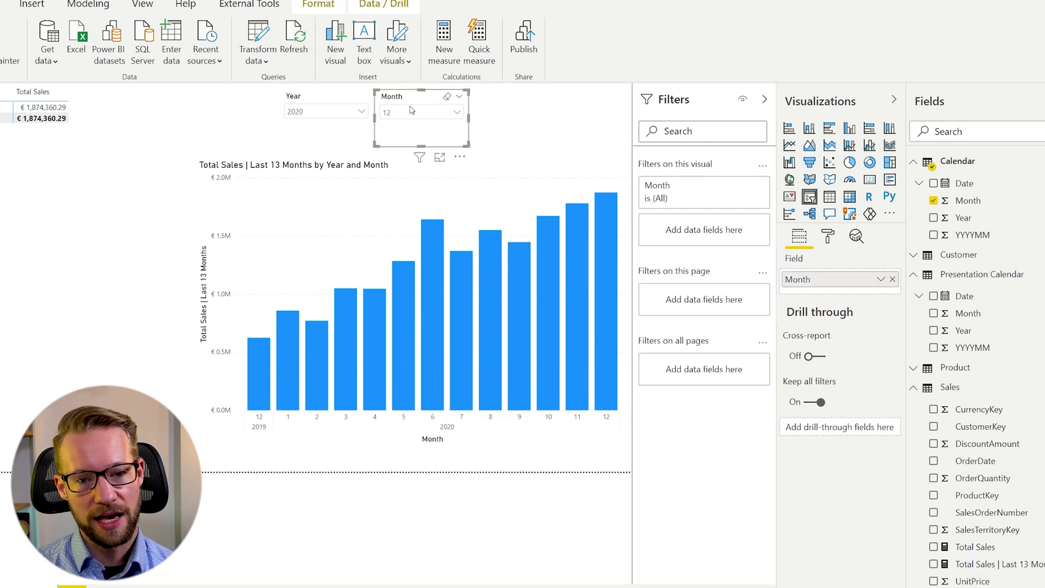
left_click(414, 112)
left_click(401, 127)
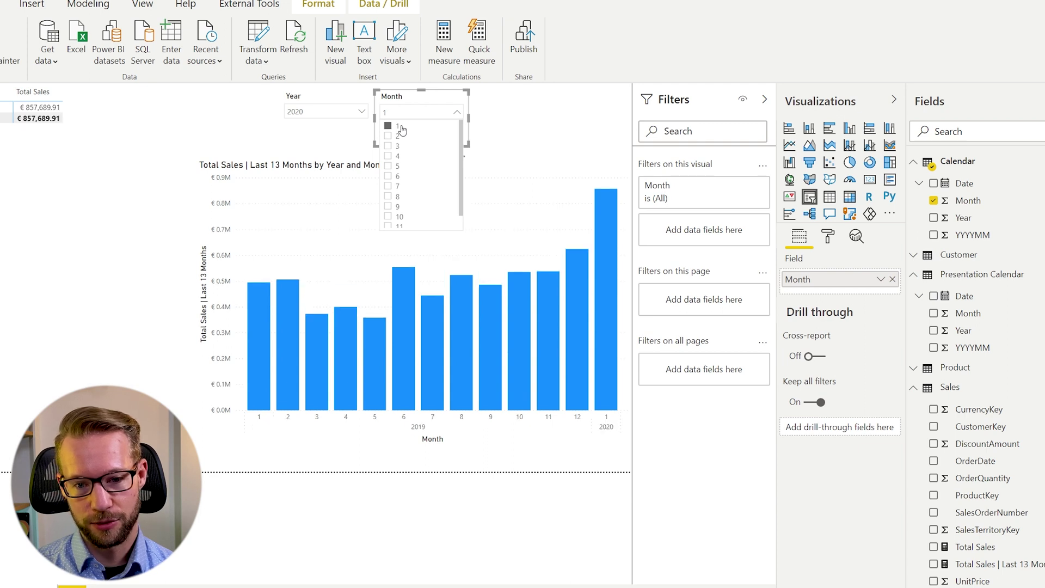
left_click(571, 128)
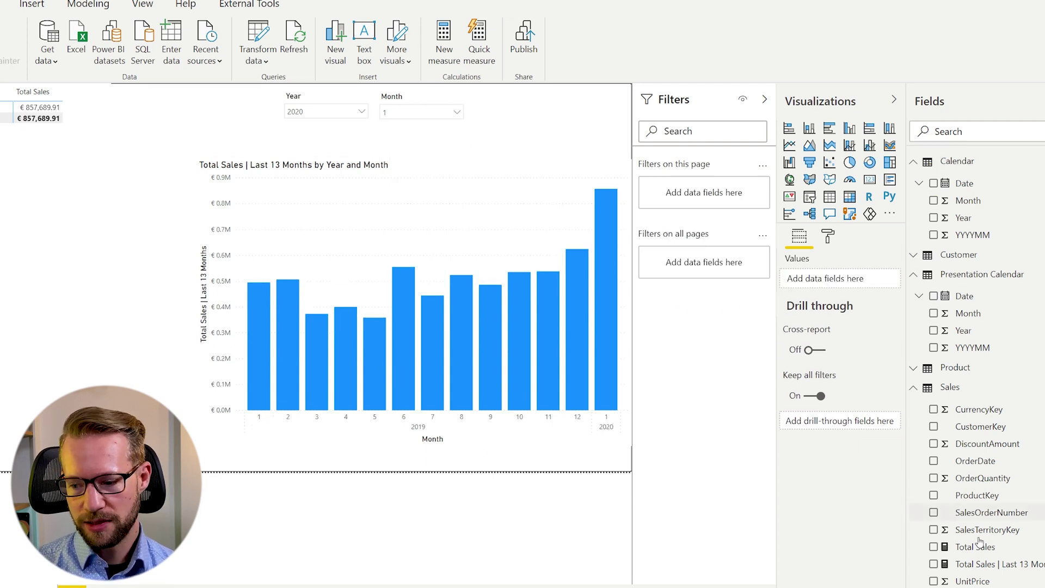
left_click(991, 564)
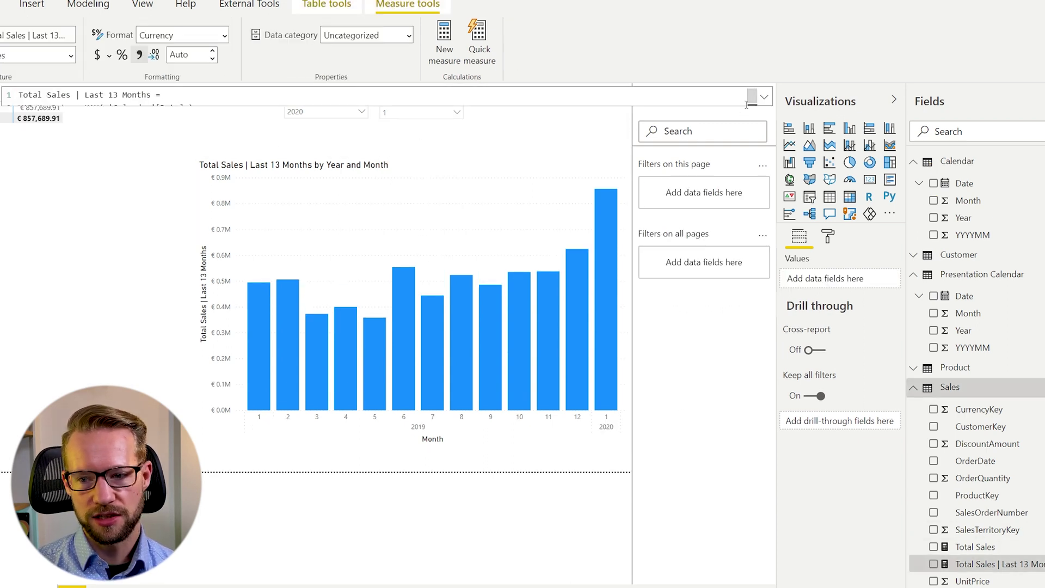
Change the EOMONTH offset from -13 to -16 and commit the measure
left_click(764, 97)
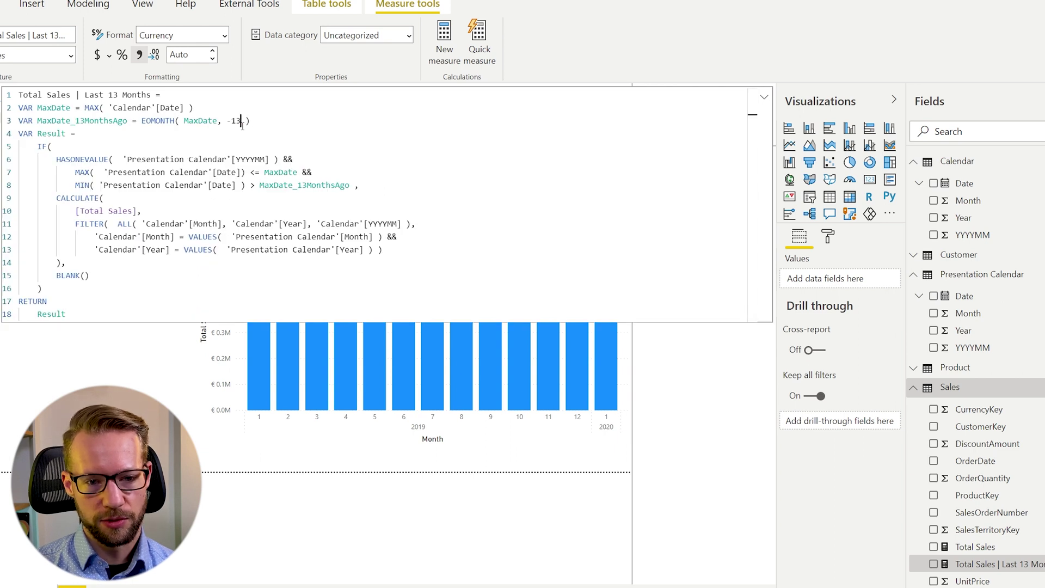
key("BackSpace")
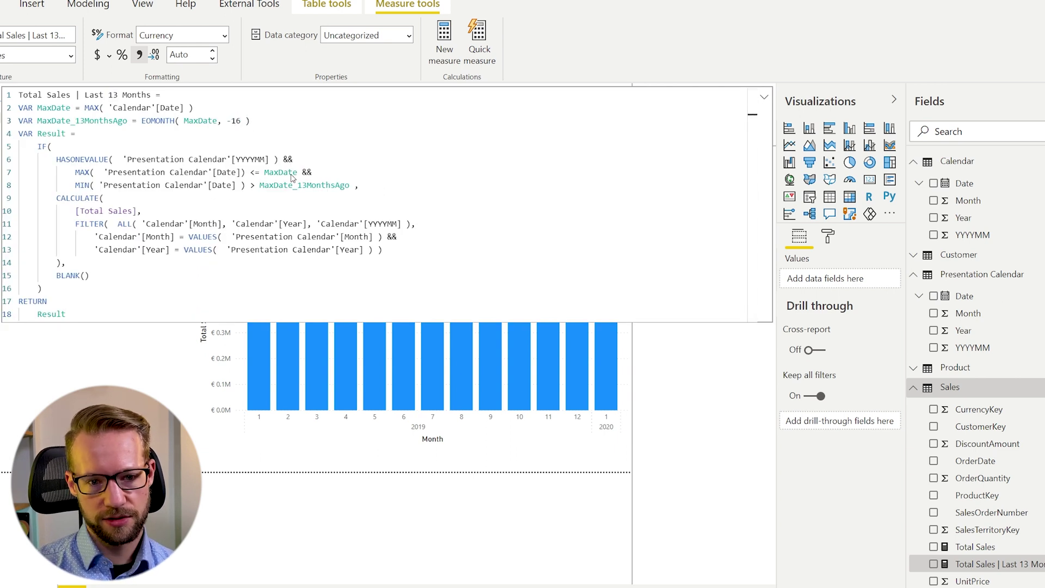
left_click(765, 100)
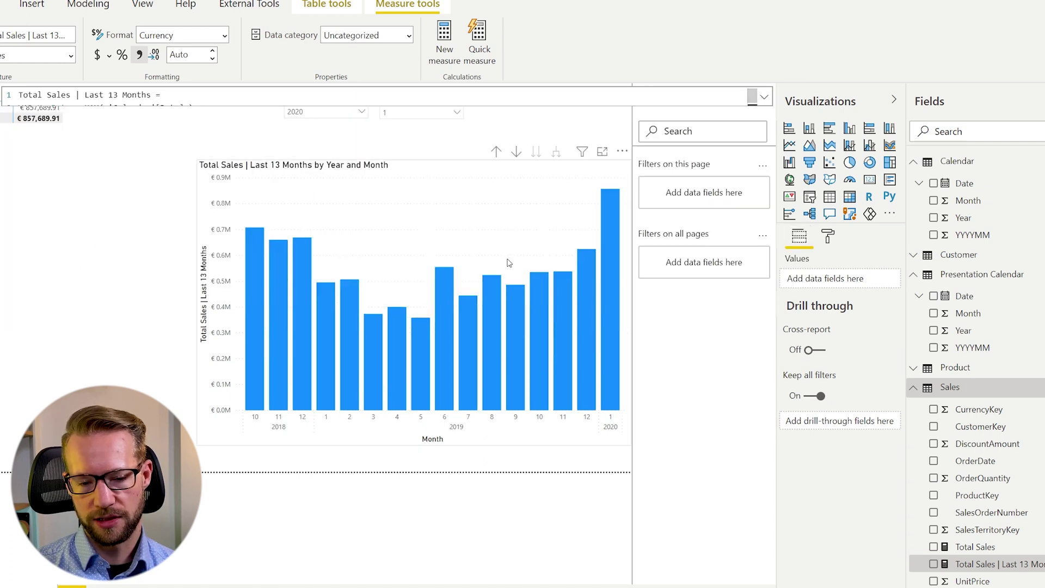